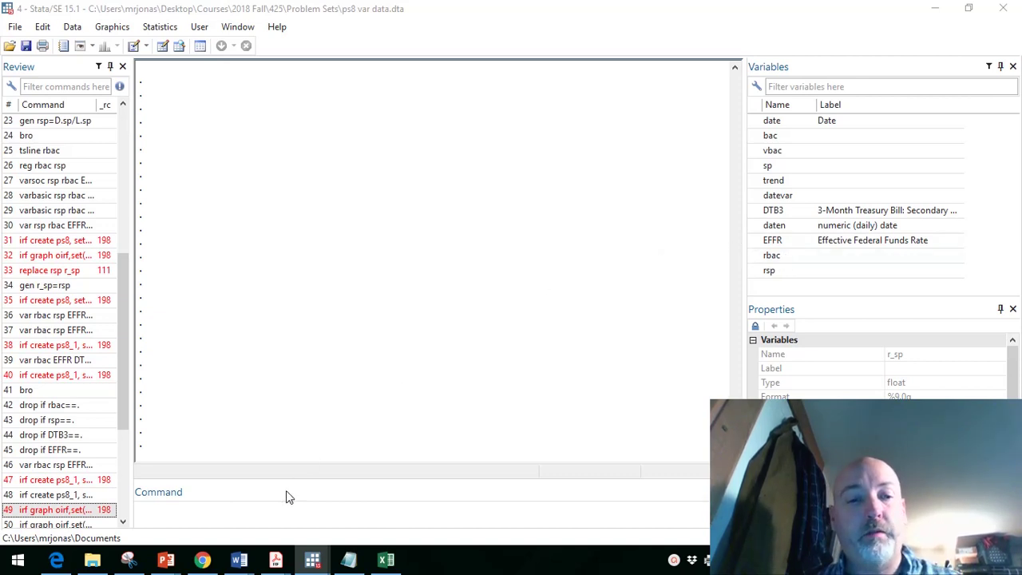
# Run varsoc on DTB3, EFFR, rbac and rsp; AIC and FPE favour 3 lags
pyautogui.click(270, 514)
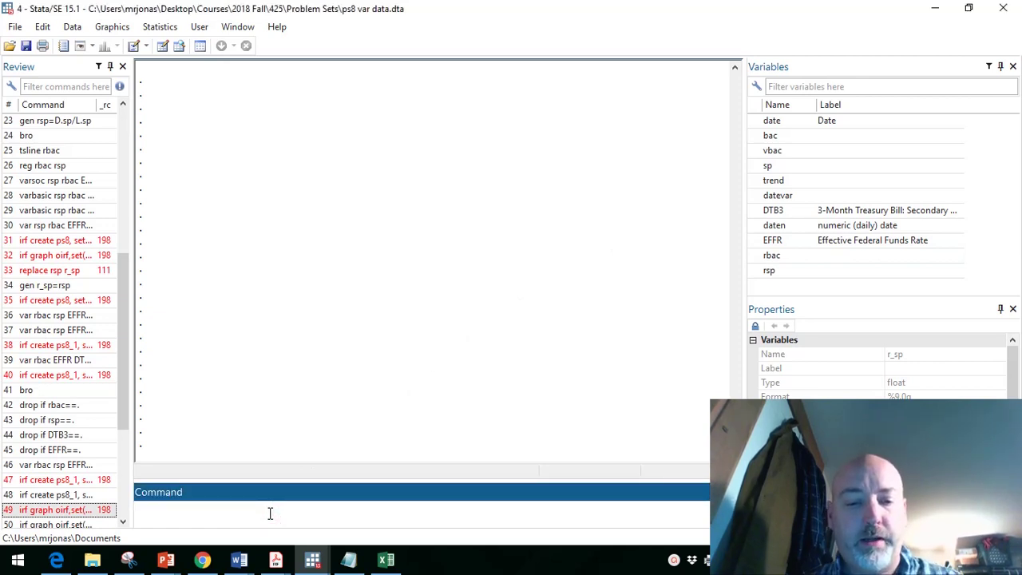
pyautogui.write('varsoc')
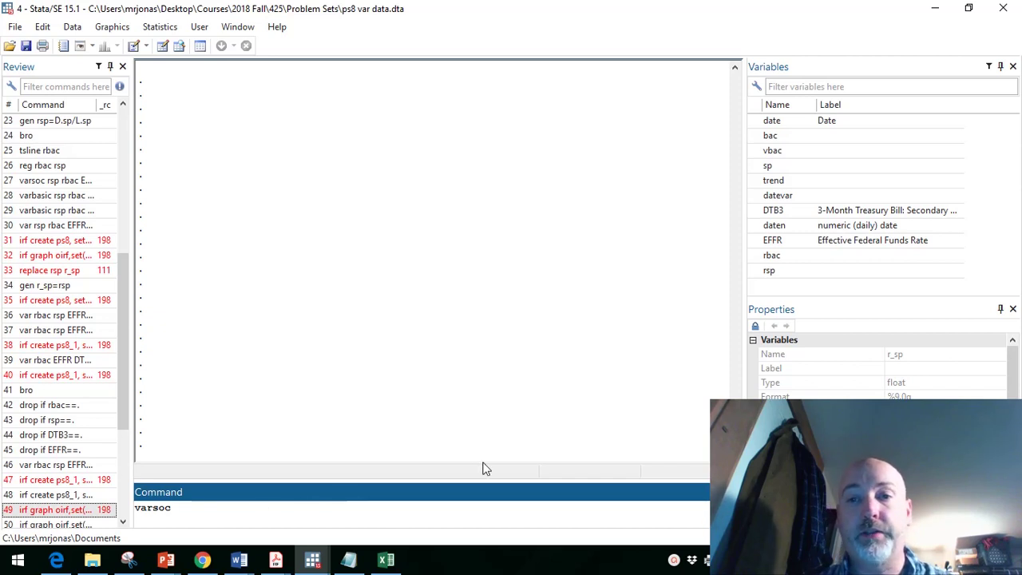
pyautogui.click(791, 211)
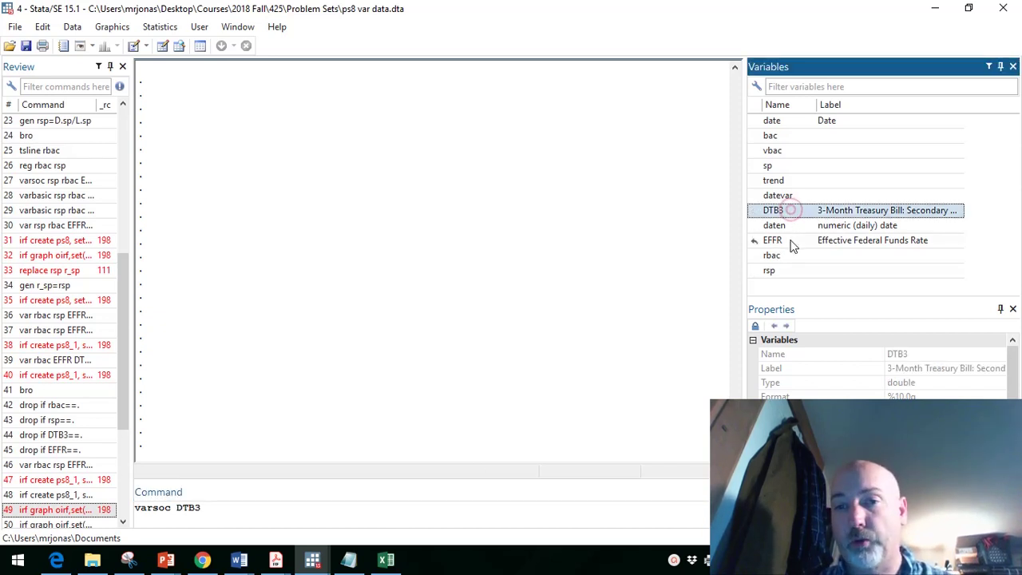
pyautogui.click(790, 240)
pyautogui.click(791, 257)
pyautogui.click(789, 270)
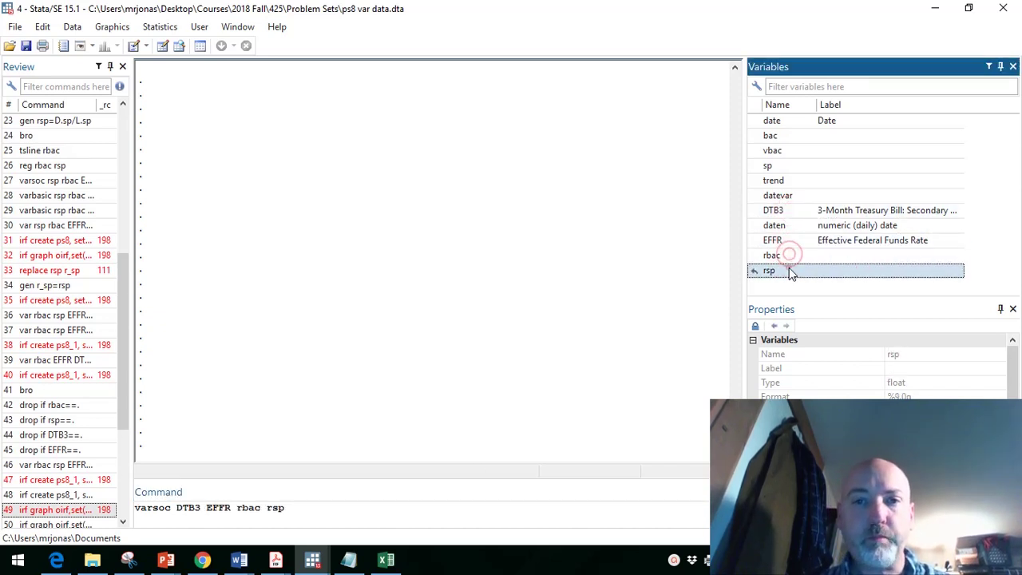
pyautogui.press('Return')
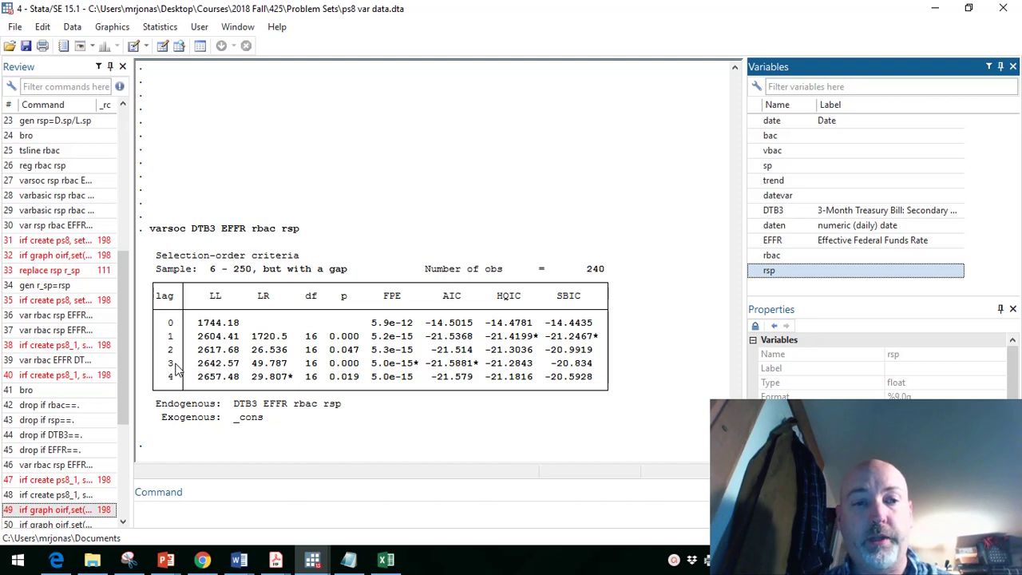
pyautogui.click(189, 512)
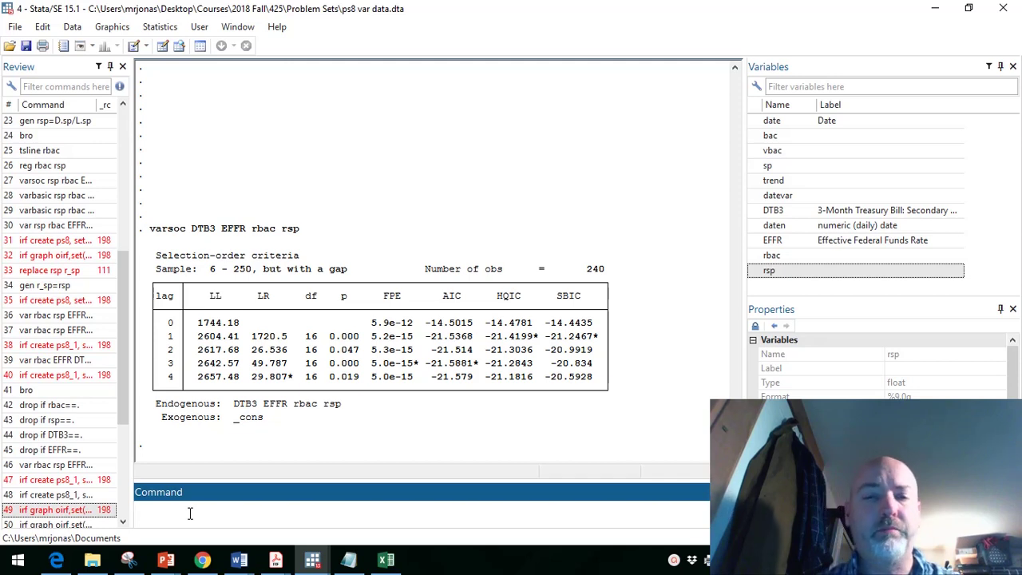
# Run varbasic on DTB3, EFFR, rbac and rsp to get 4×4 orthogonalized IRF graphs with 95% CIs
pyautogui.write('varbasic')
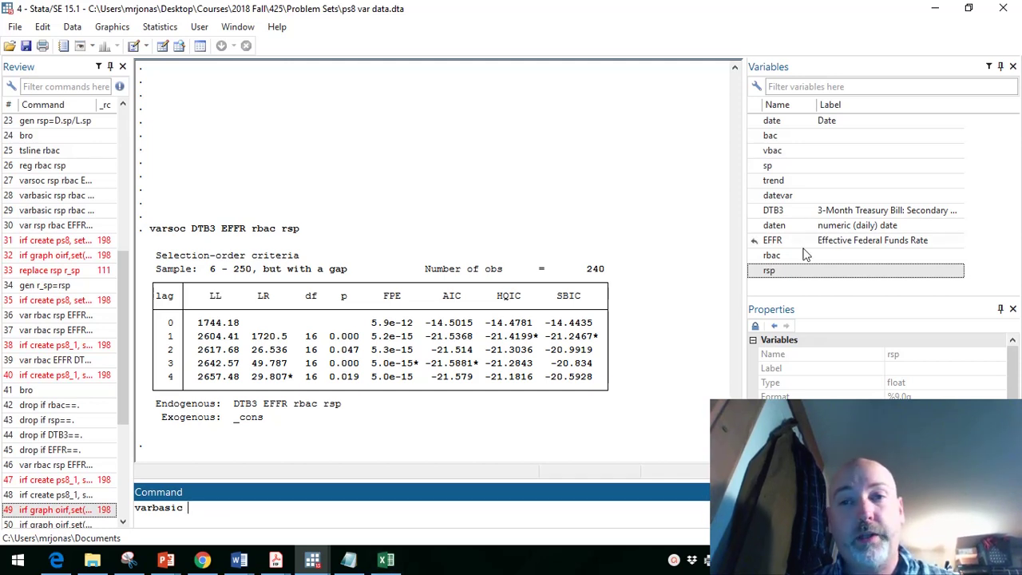
pyautogui.doubleClick(773, 210)
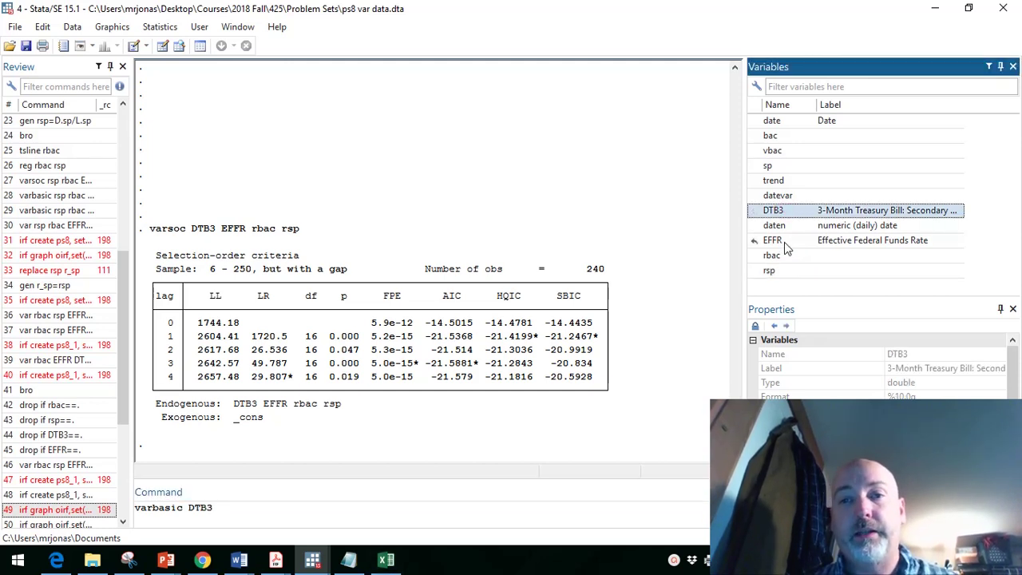
pyautogui.doubleClick(779, 240)
pyautogui.doubleClick(779, 256)
pyautogui.doubleClick(781, 271)
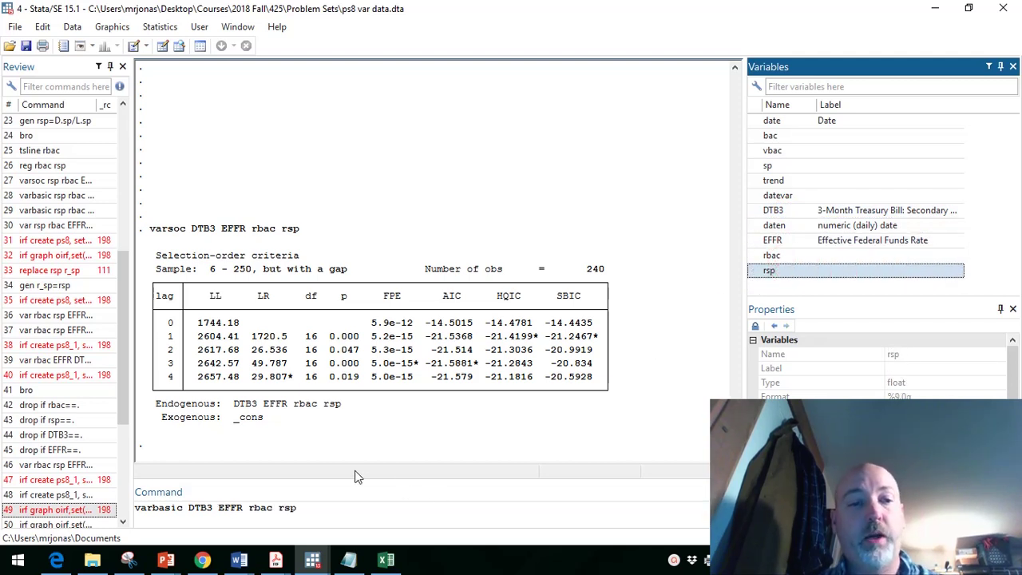
pyautogui.click(346, 508)
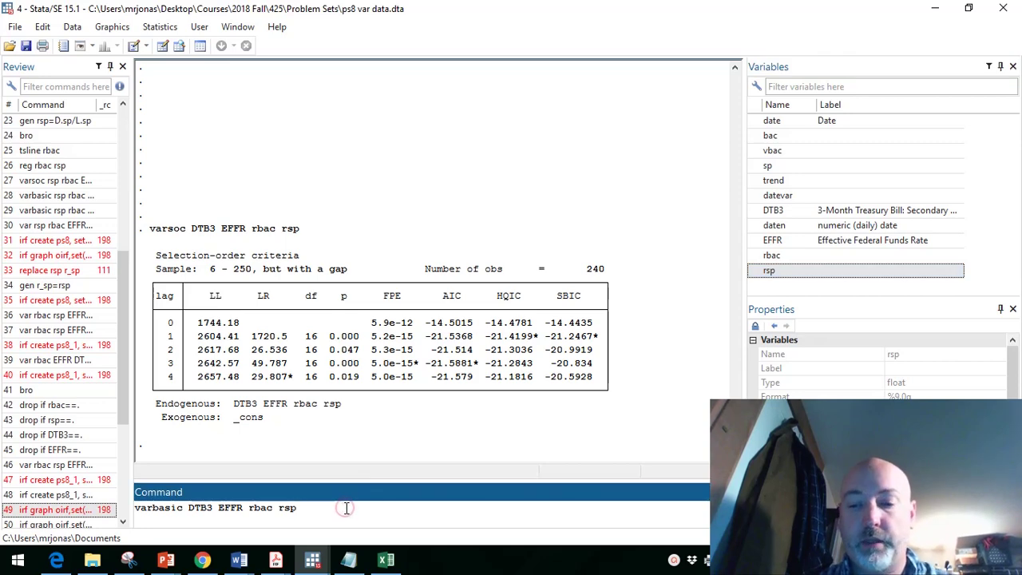
pyautogui.press('Return')
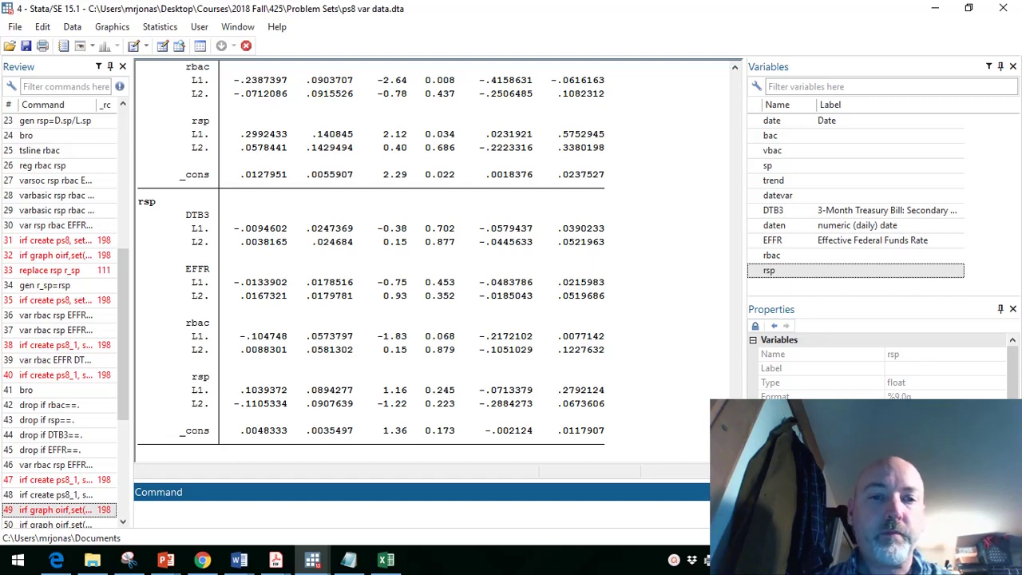
pyautogui.scroll(15, 371, 264)
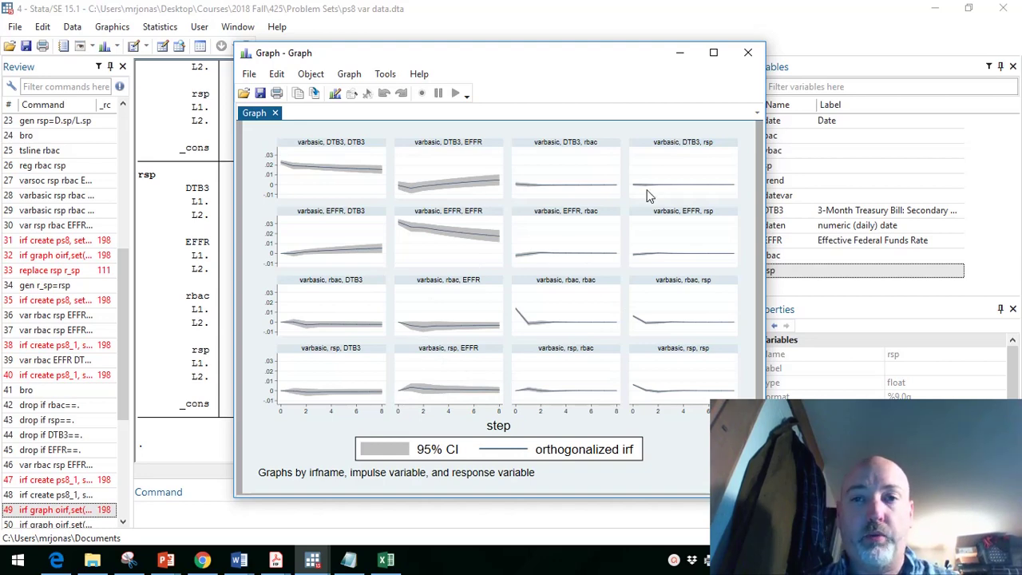
# Maximize the impulse-response Graph window, review the IRF panels, then close it
pyautogui.click(713, 52)
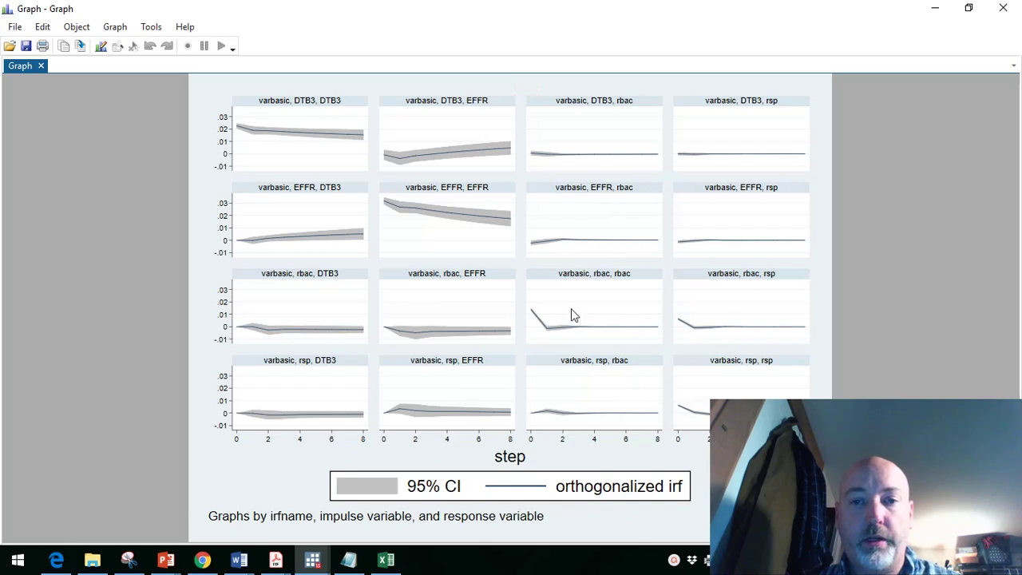
pyautogui.click(641, 156)
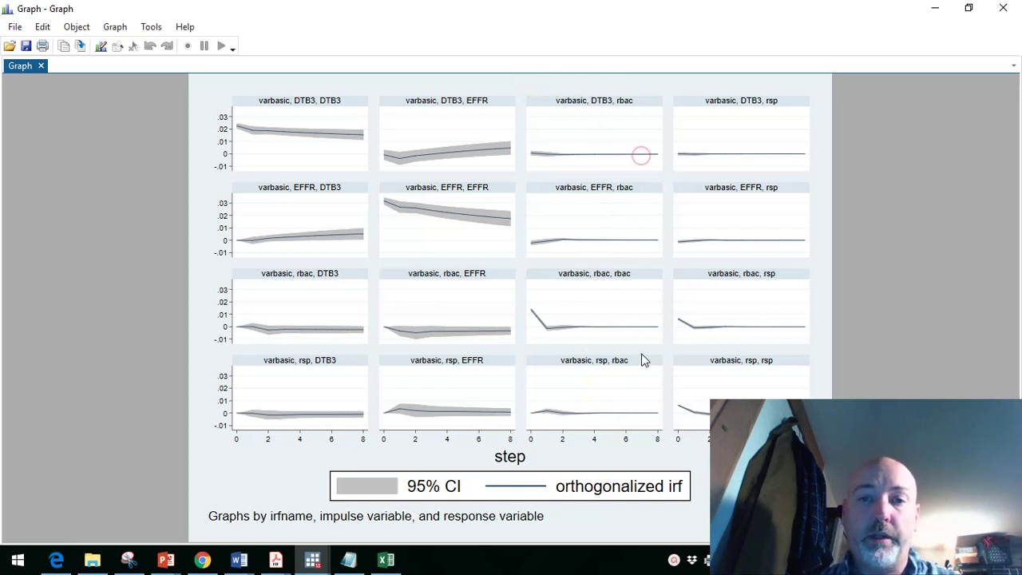
pyautogui.click(599, 105)
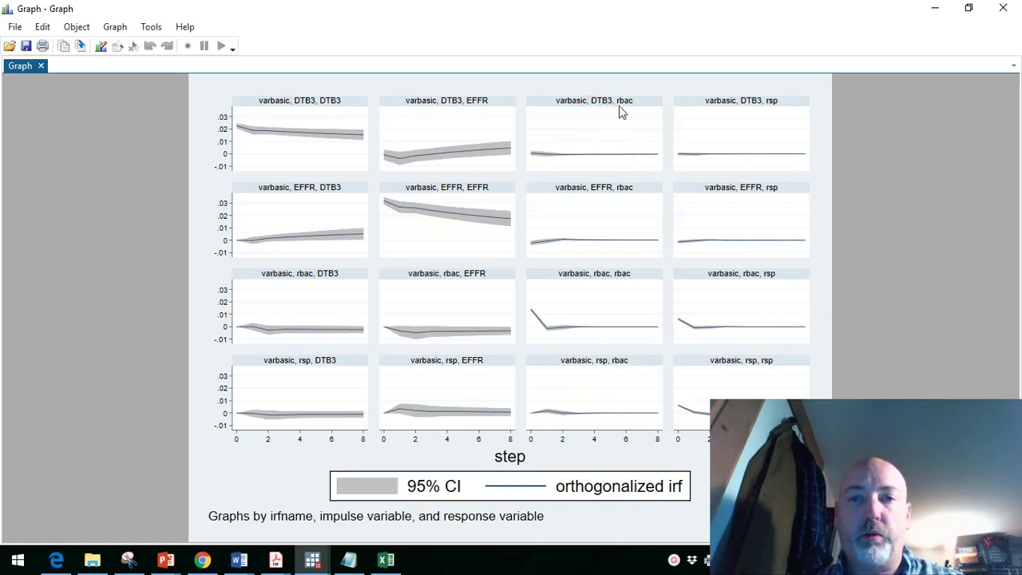
pyautogui.click(619, 105)
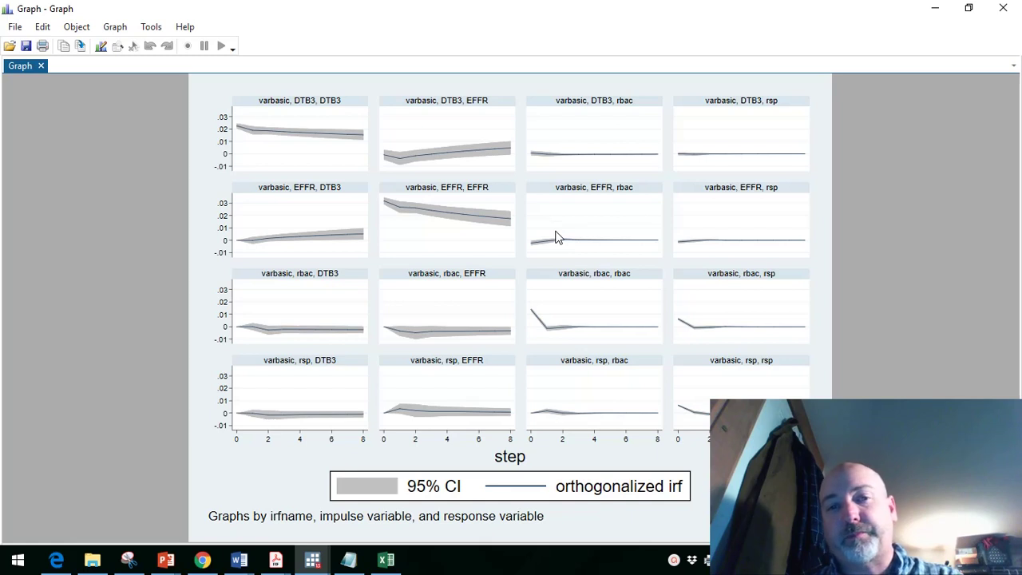
pyautogui.click(213, 114)
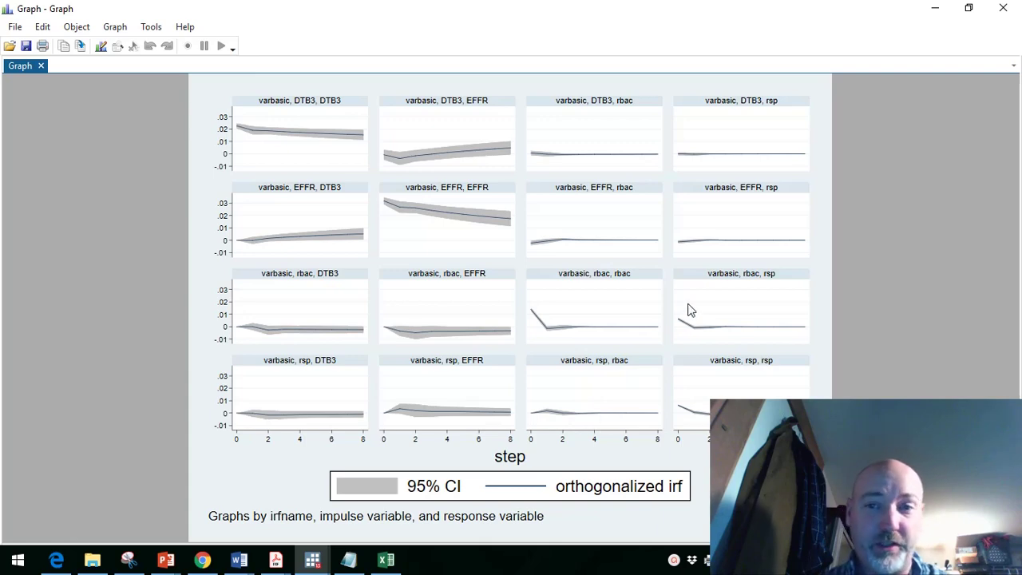
pyautogui.click(1004, 10)
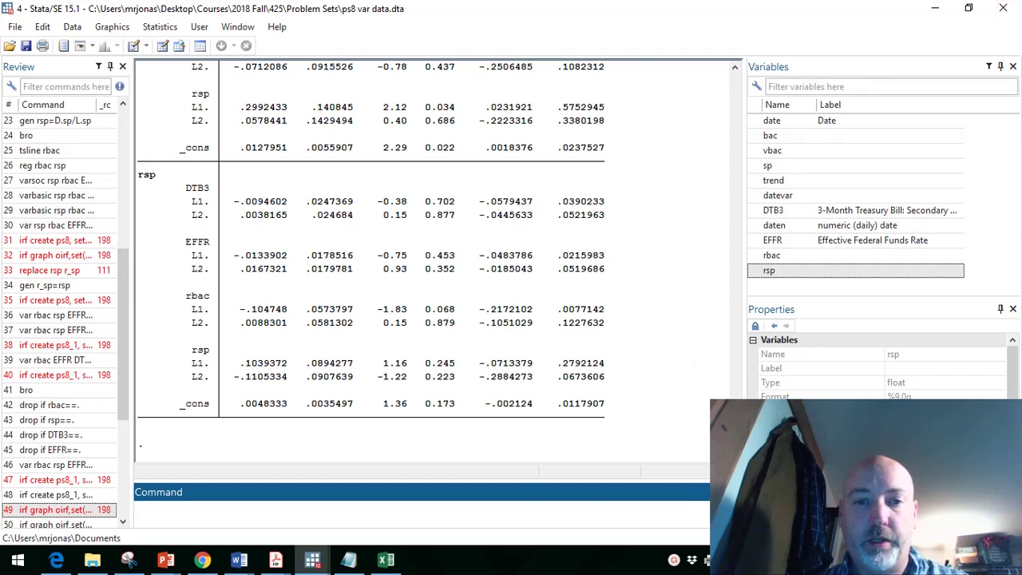
pyautogui.scroll(7, 422, 264)
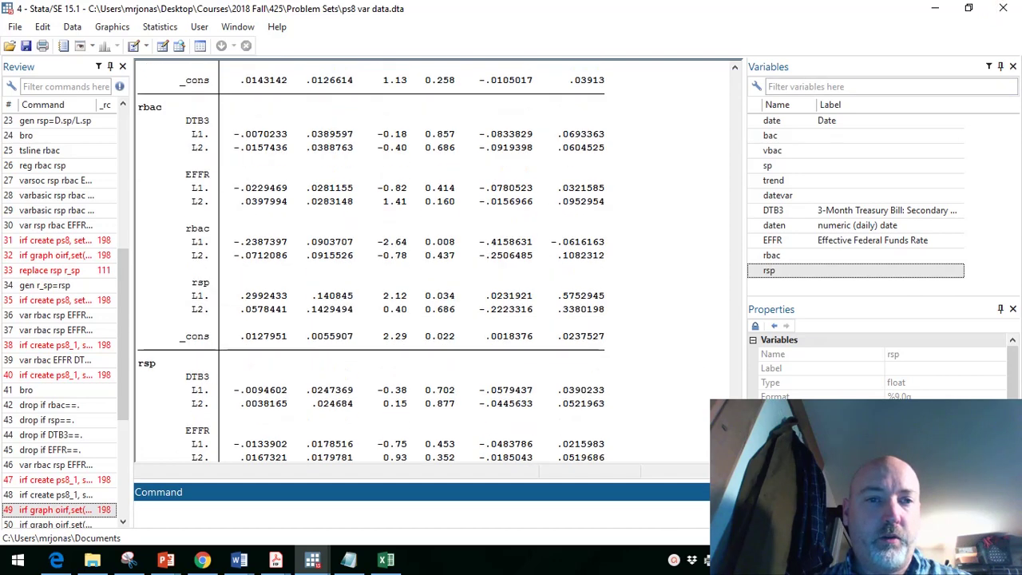
pyautogui.scroll(11, 371, 269)
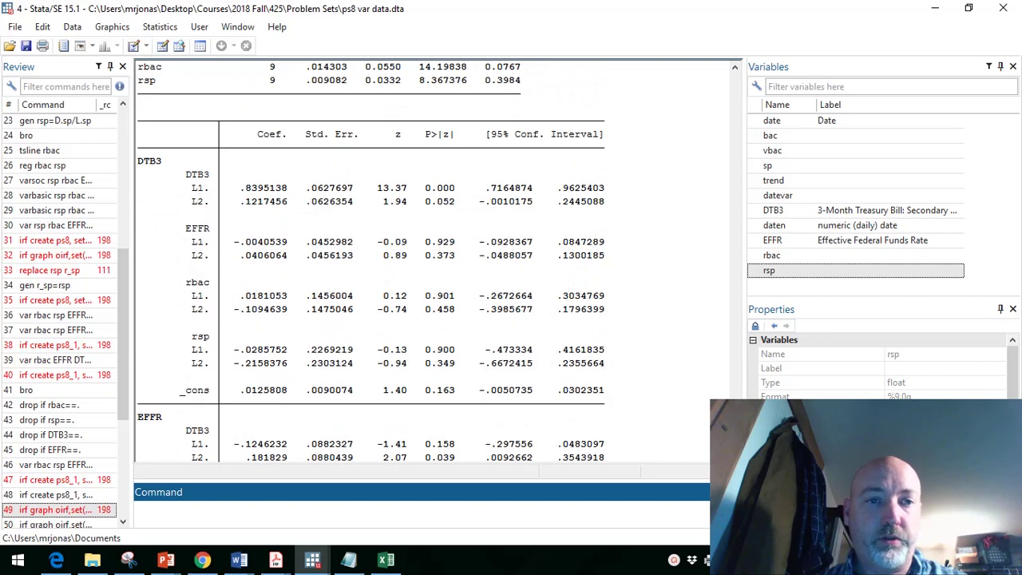
pyautogui.click(435, 297)
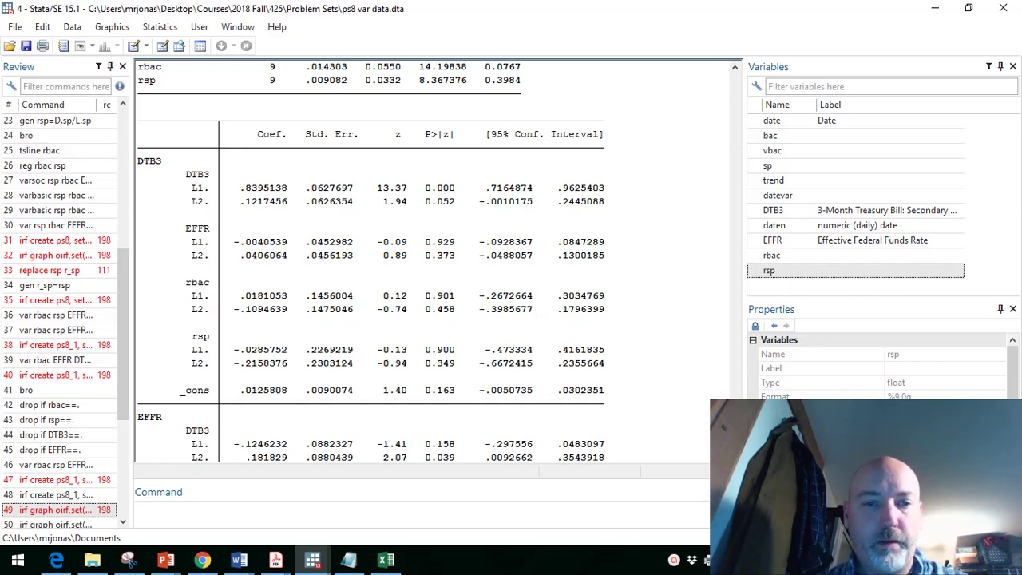
pyautogui.scroll(10, 424, 263)
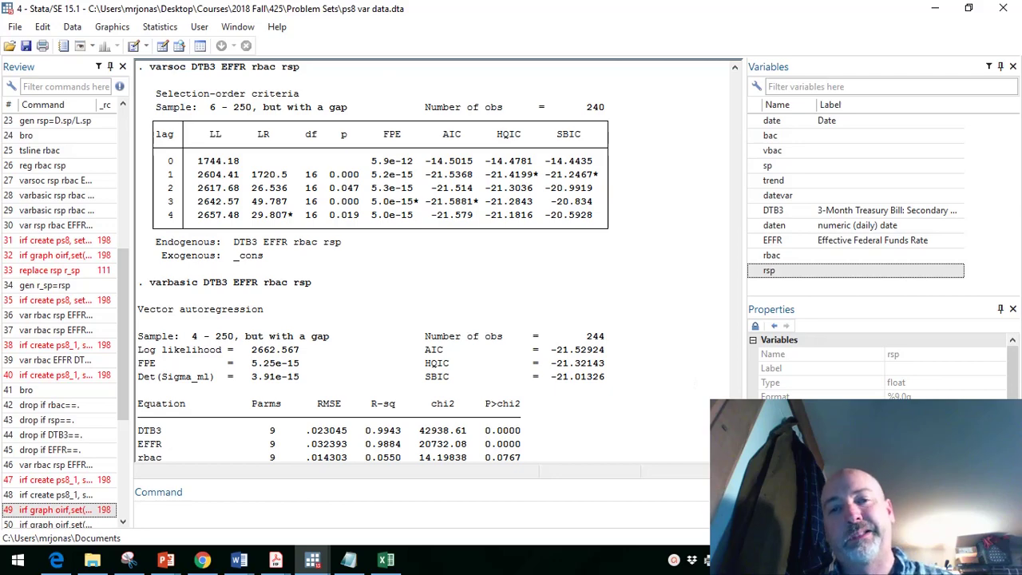
pyautogui.scroll(-3, 692, 382)
pyautogui.scroll(-20, 371, 262)
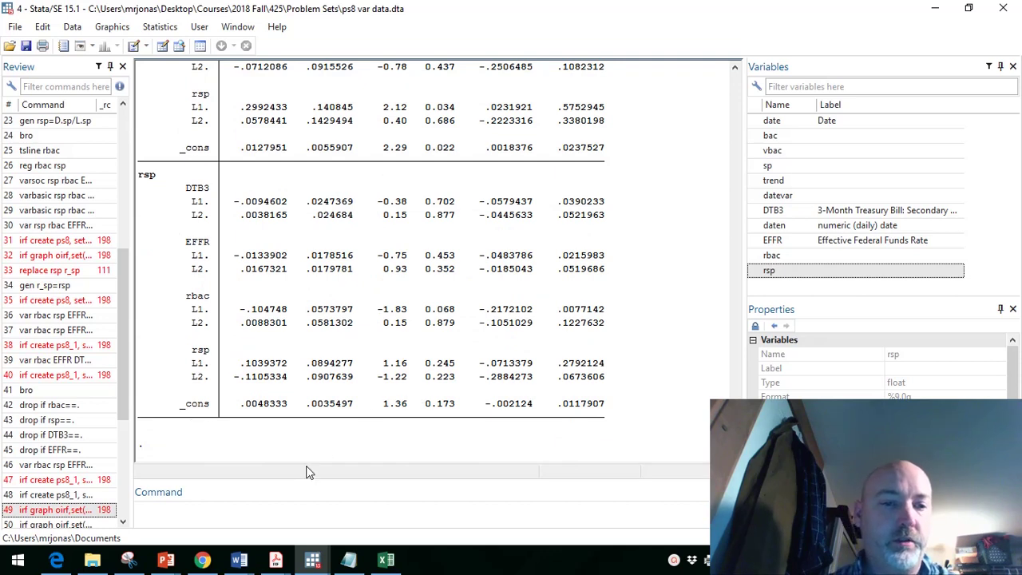
pyautogui.click(256, 515)
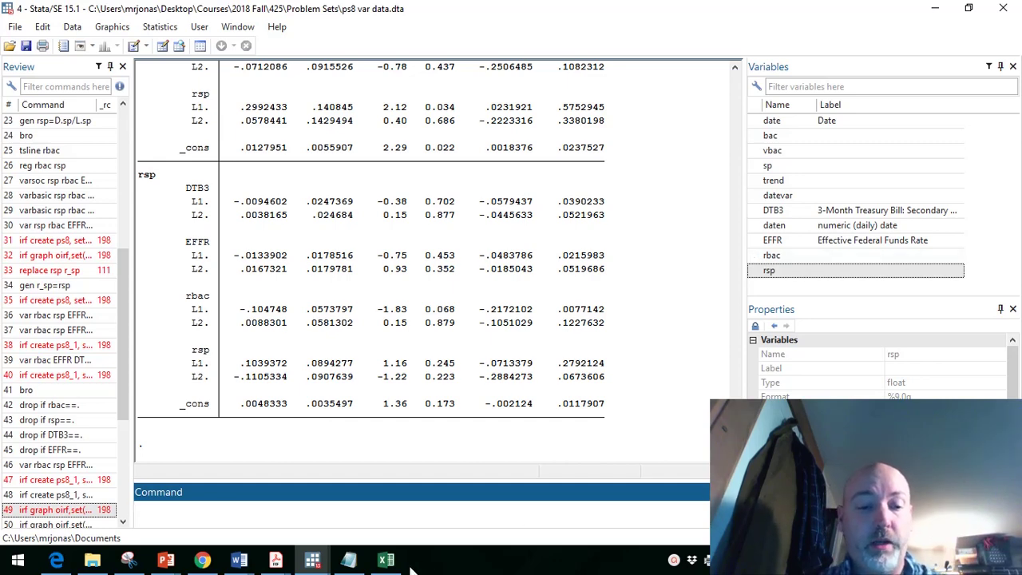
# Switch from Chrome to the ECON 425 Problem Set 8 Word document with Alt+Tab
pyautogui.hotkey('alt', 'Tab')
pyautogui.hotkey('alt', 'Tab')
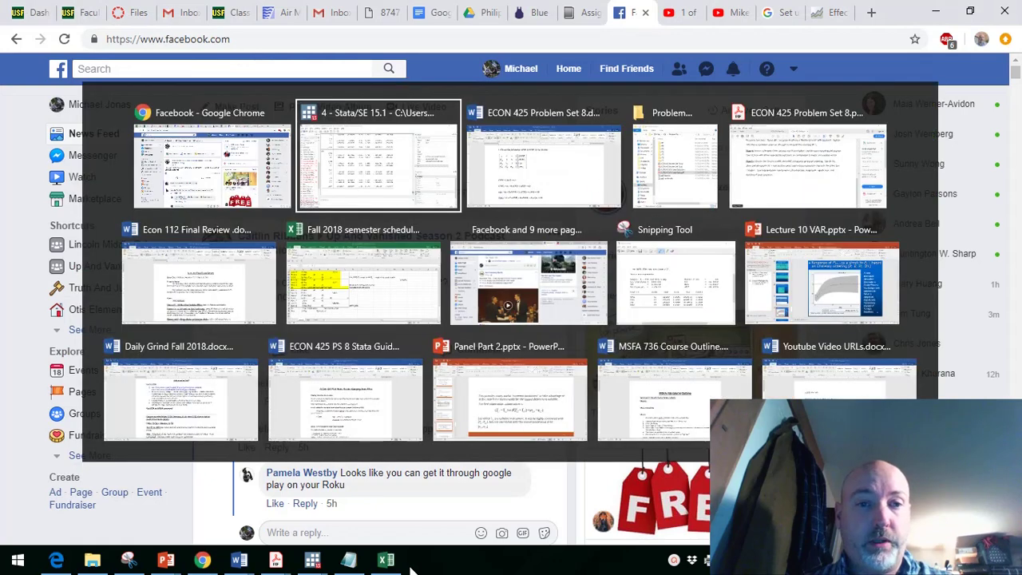
pyautogui.hotkey('alt', 'Tab')
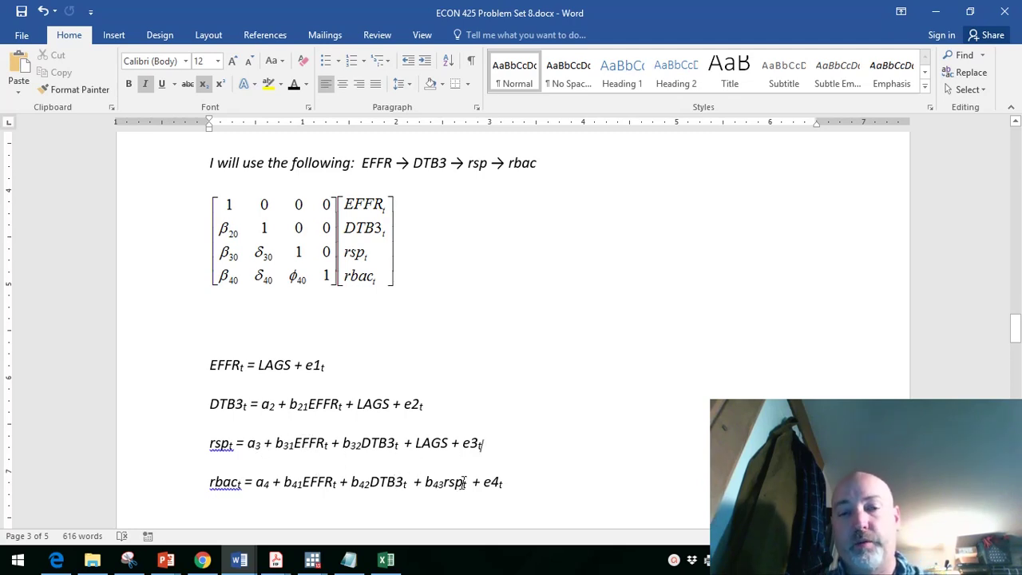
pyautogui.moveTo(310, 563)
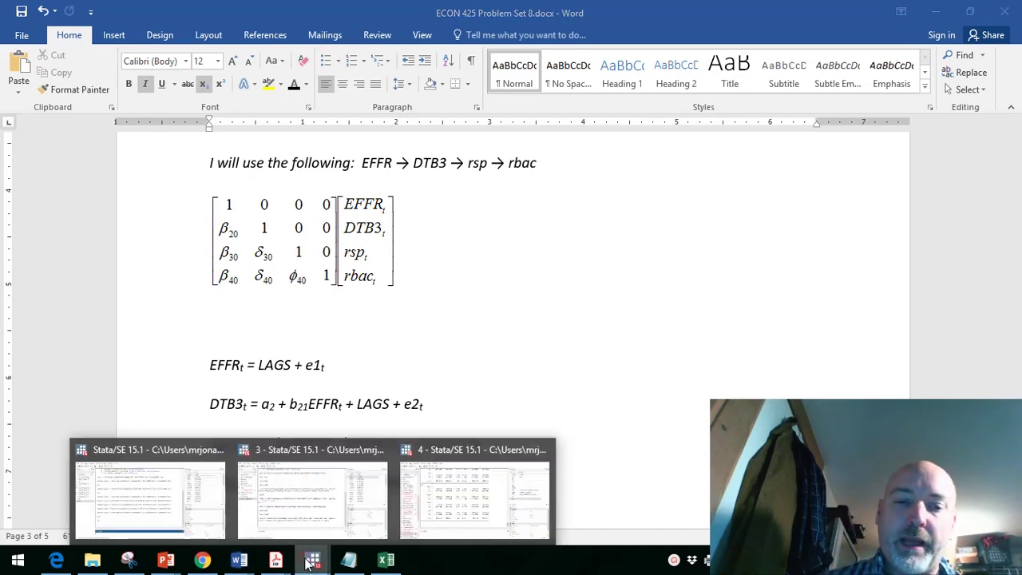
# Return to Stata and start a var command with EFFR and rbac
pyautogui.moveTo(466, 491)
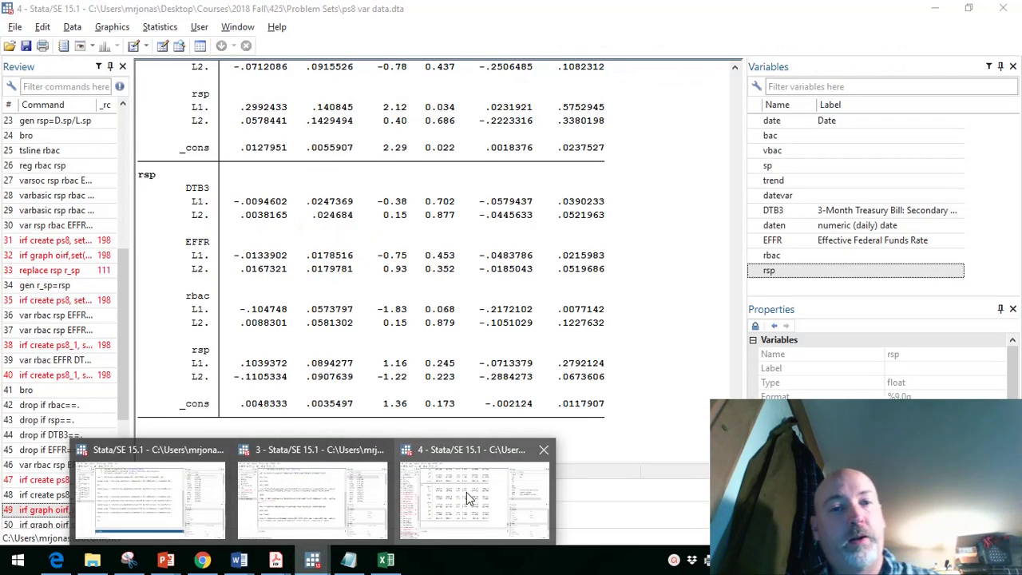
pyautogui.click(468, 495)
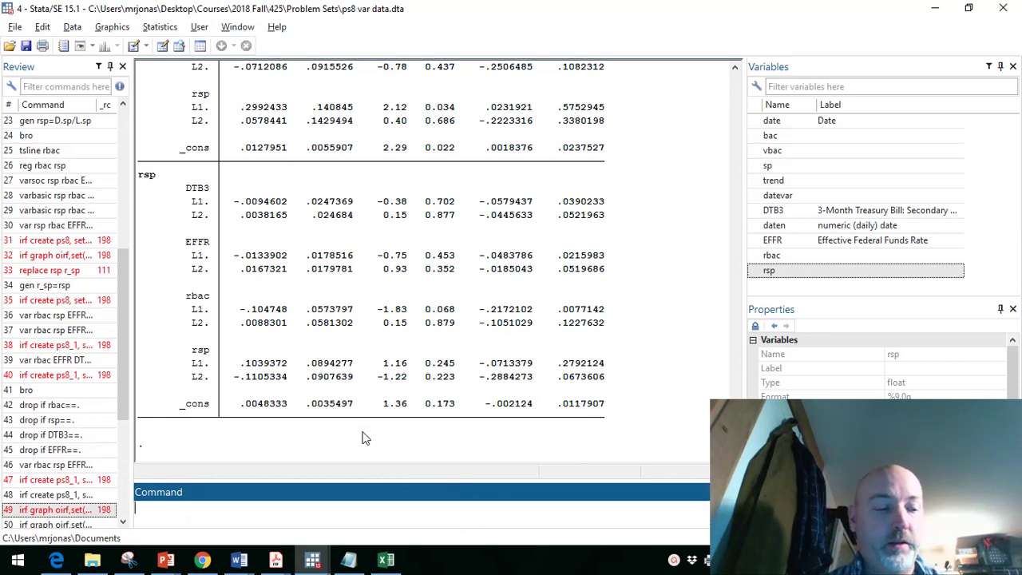
pyautogui.write('var')
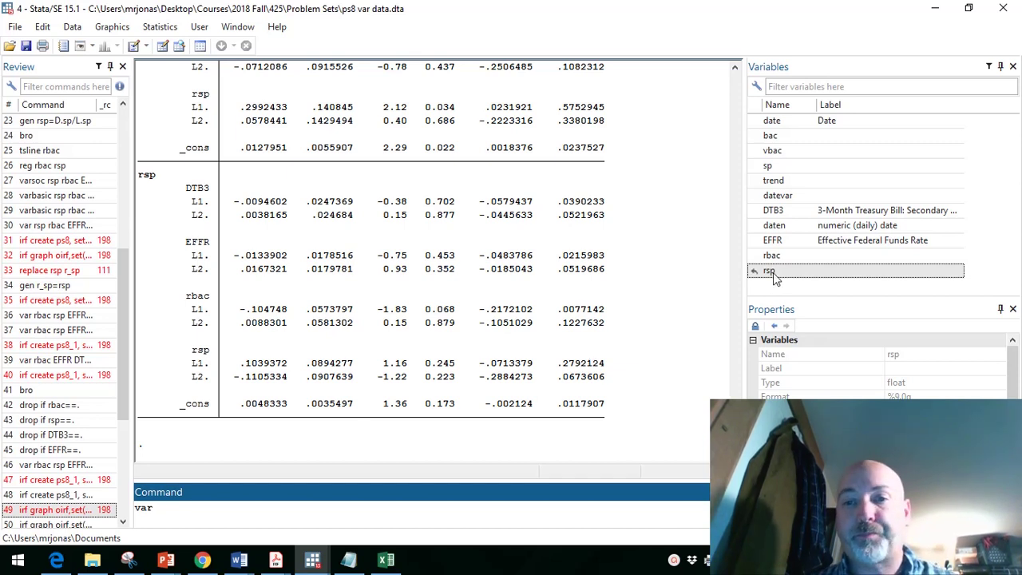
pyautogui.moveTo(772, 246)
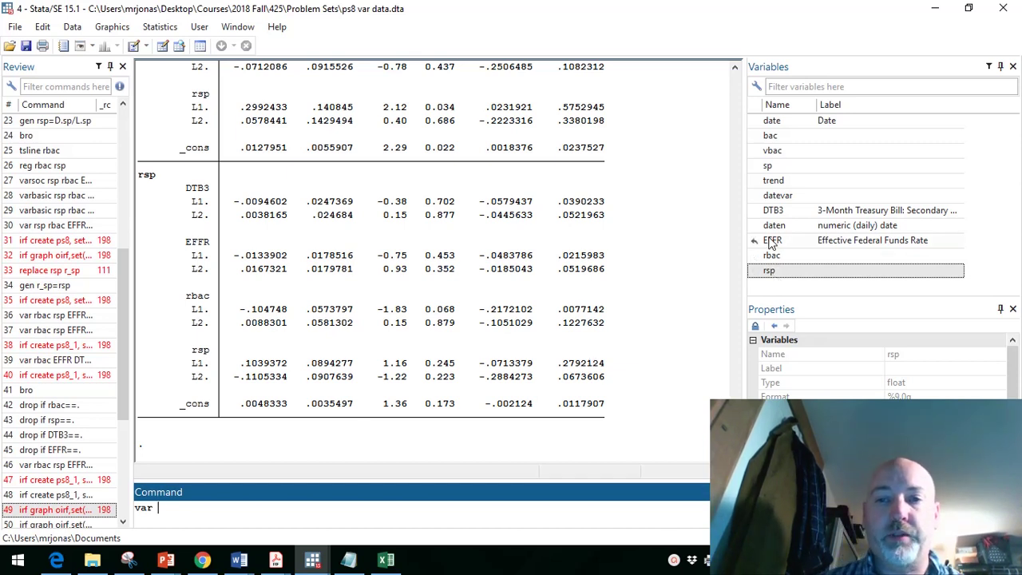
pyautogui.doubleClick(772, 242)
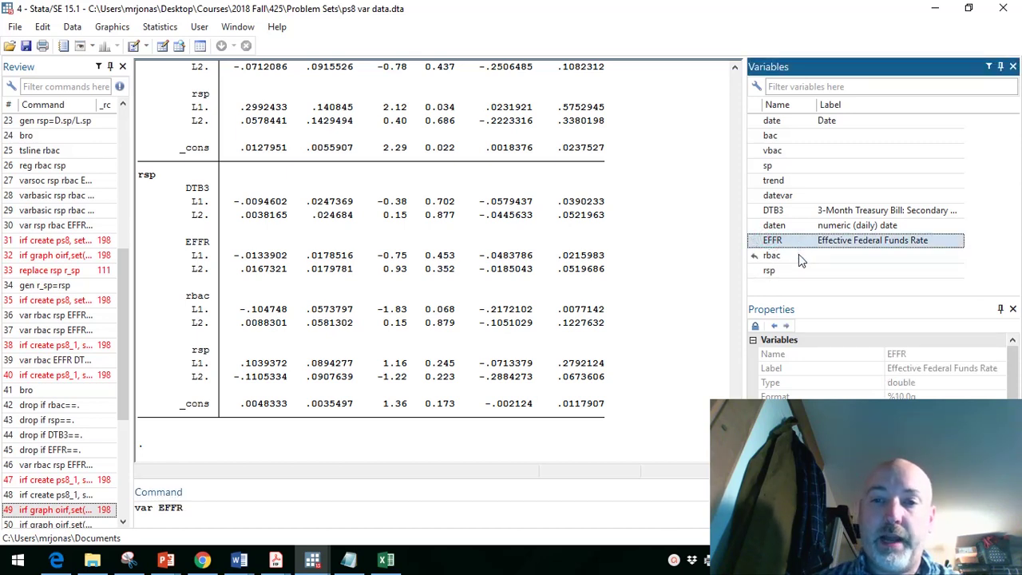
pyautogui.doubleClick(771, 256)
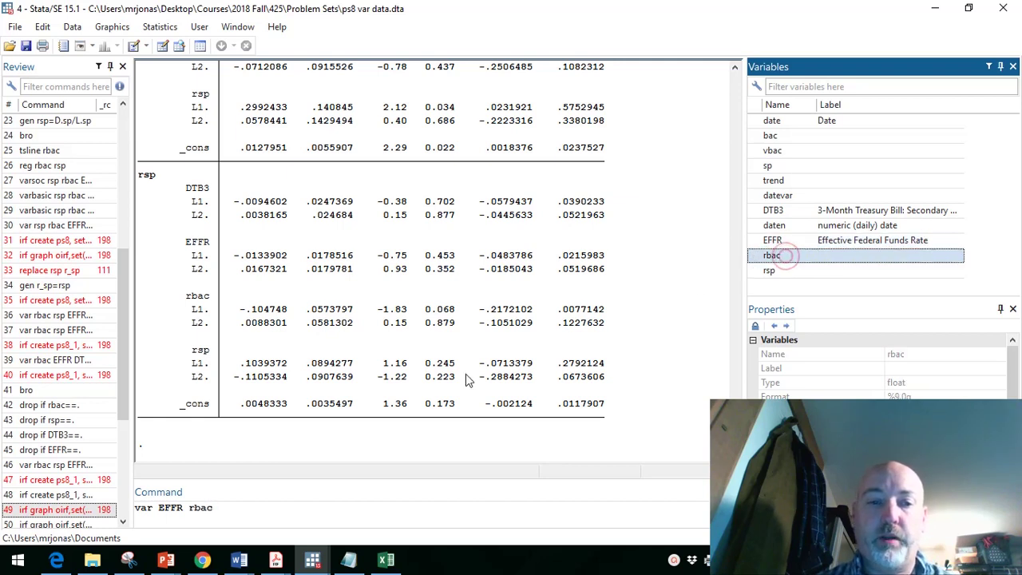
# Insert DTB3 and rsp between EFFR and rbac, then append ,lags(1/3)
pyautogui.click(187, 508)
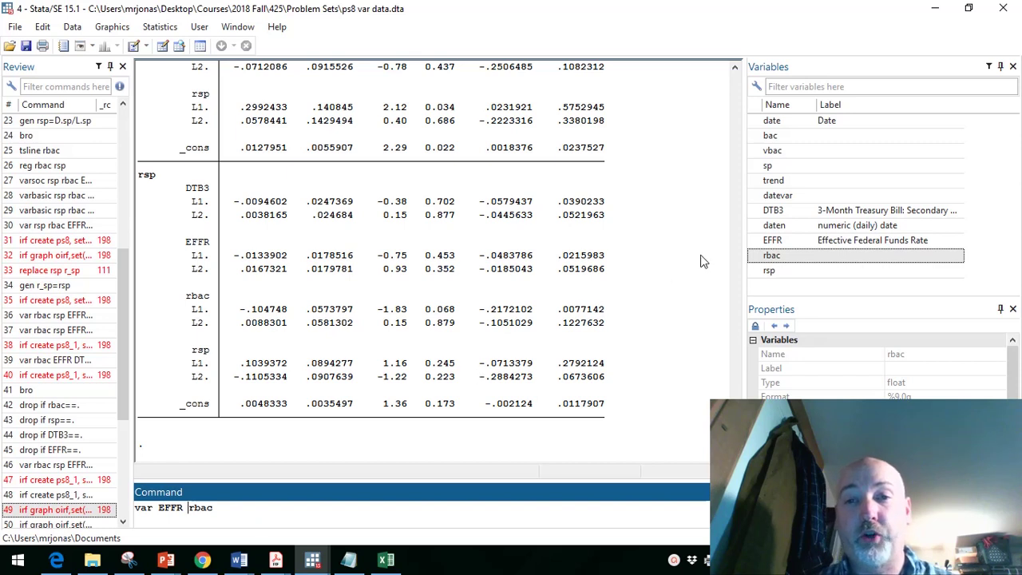
pyautogui.doubleClick(773, 211)
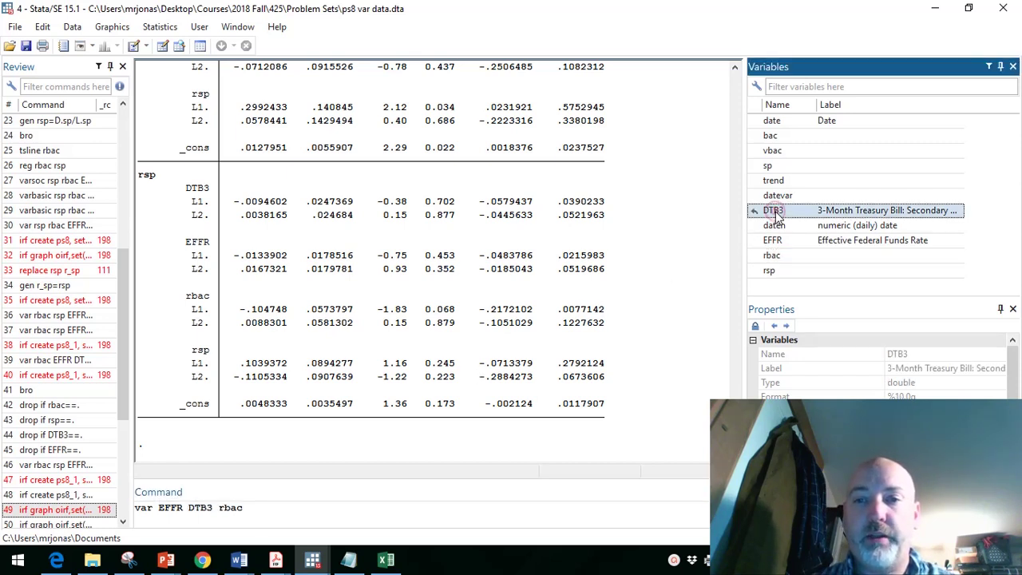
pyautogui.doubleClick(781, 272)
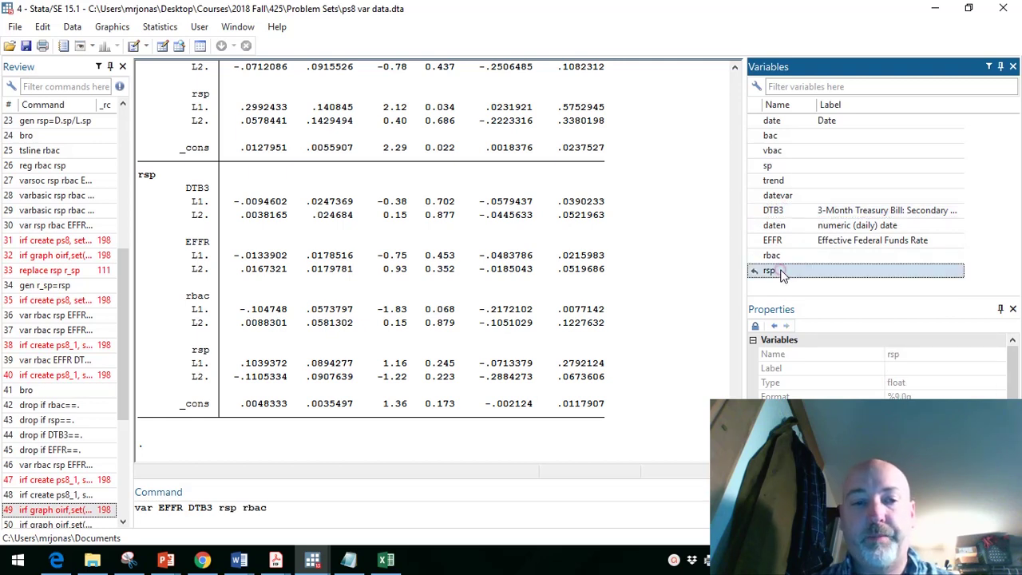
pyautogui.click(299, 507)
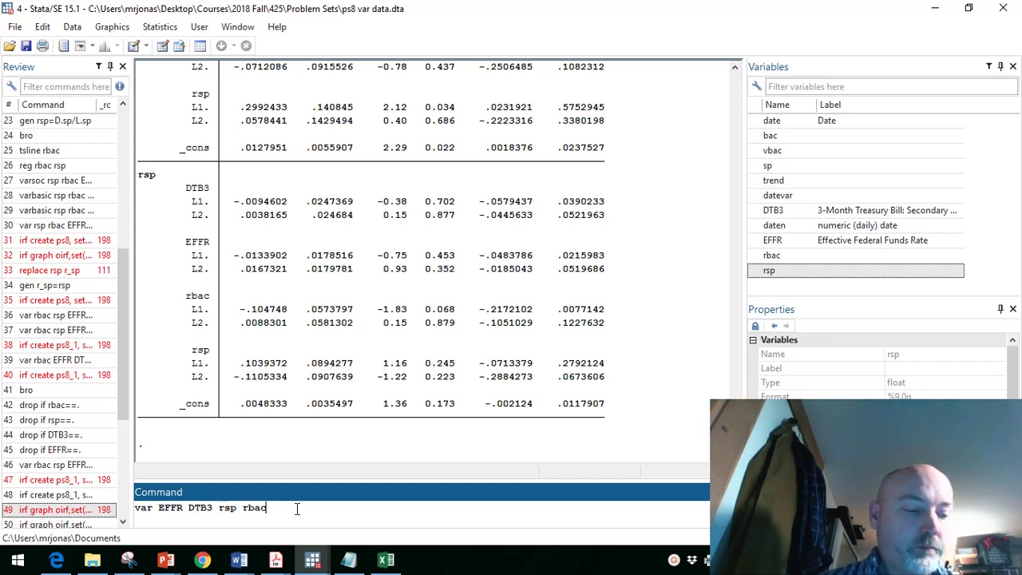
pyautogui.write(',')
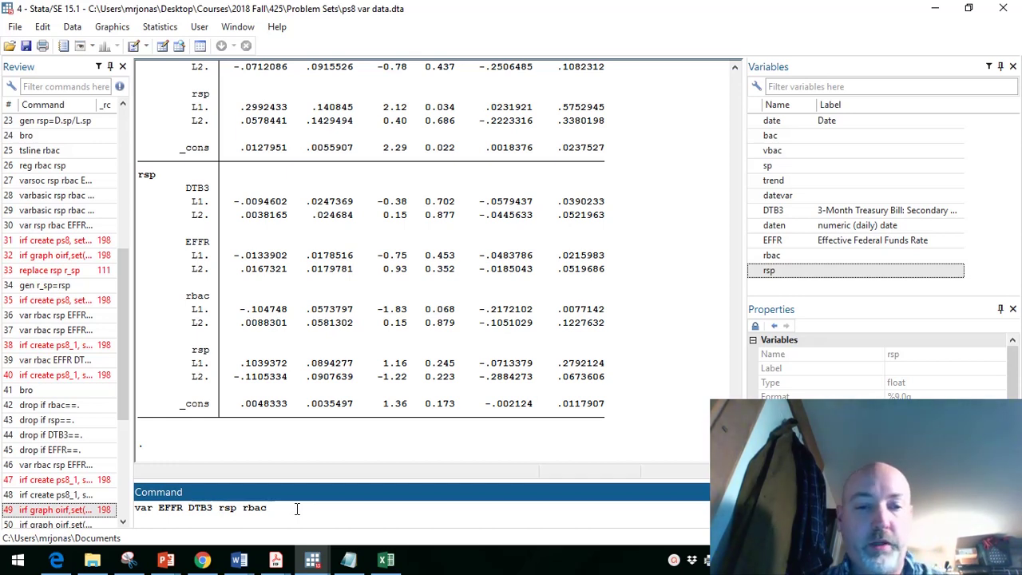
pyautogui.write('lags(')
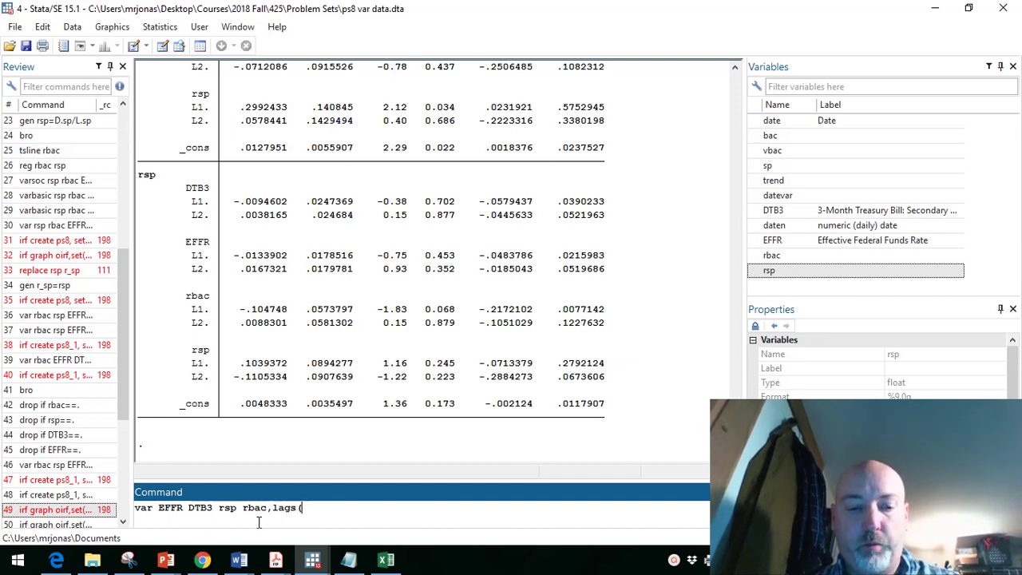
pyautogui.write('1/3')
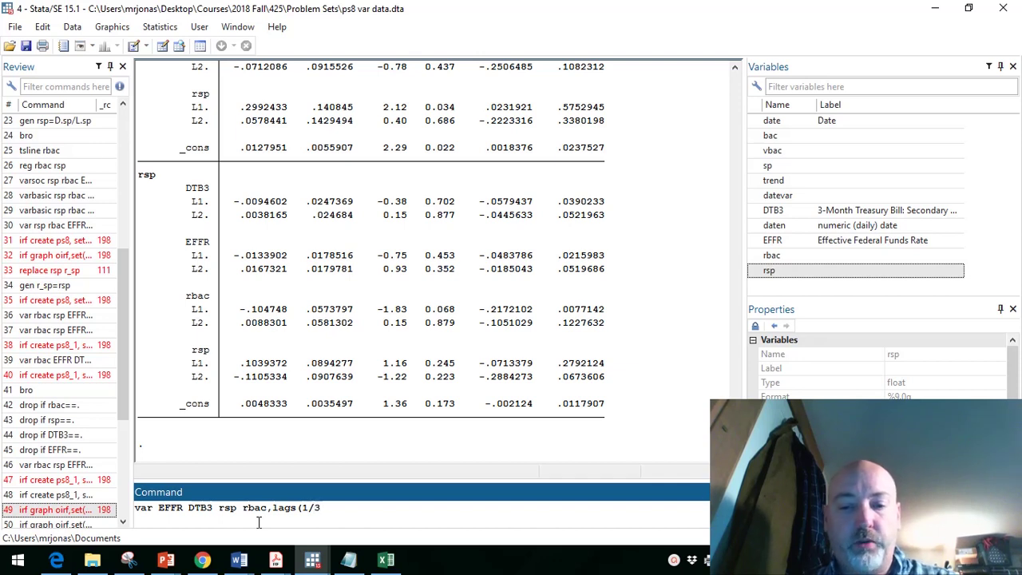
pyautogui.write(')')
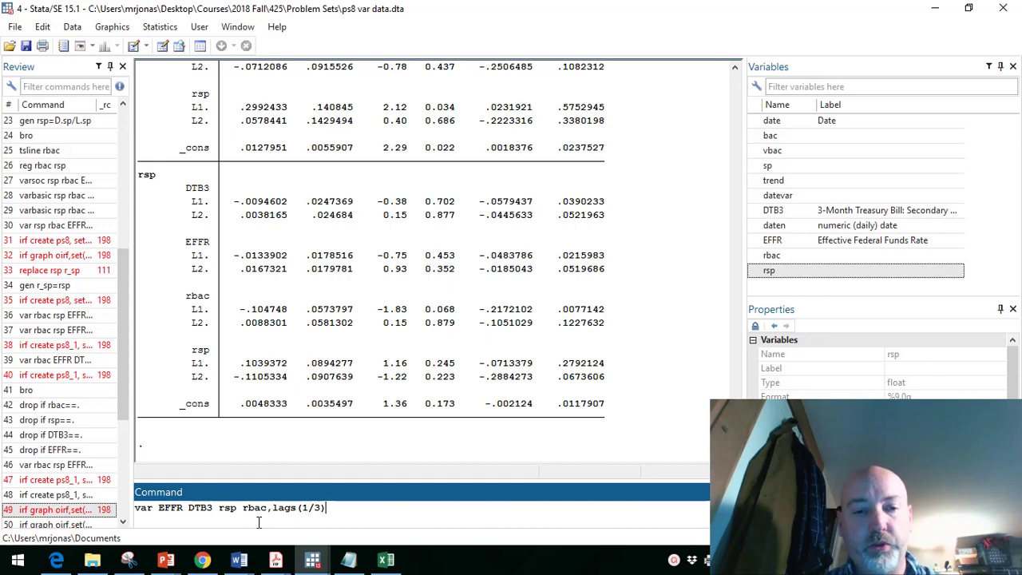
# Estimate the three-lag VAR and review its equation tables (242 observations, AIC -21.58727)
pyautogui.press('Return')
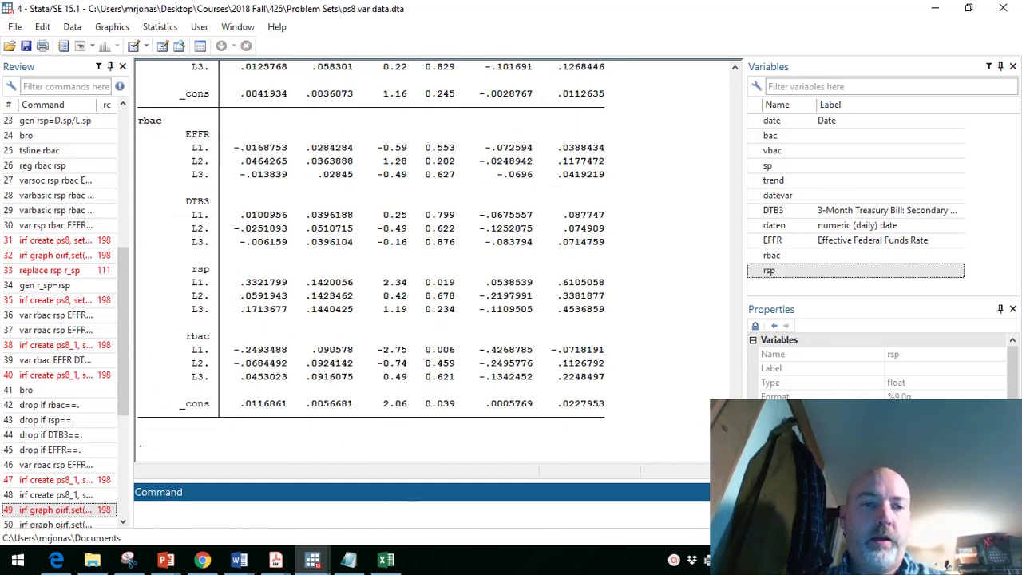
pyautogui.scroll(14, 372, 262)
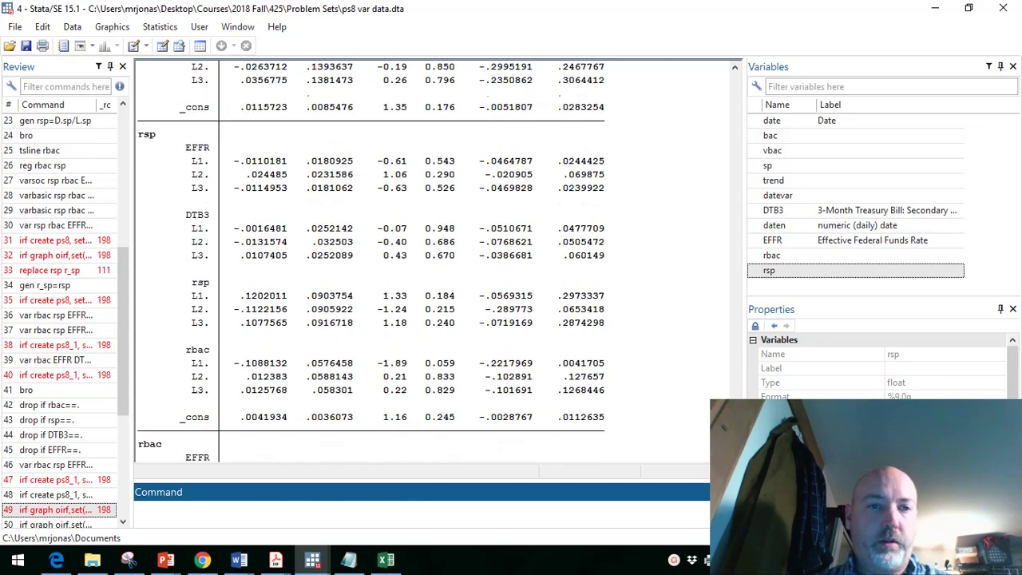
pyautogui.scroll(15, 372, 262)
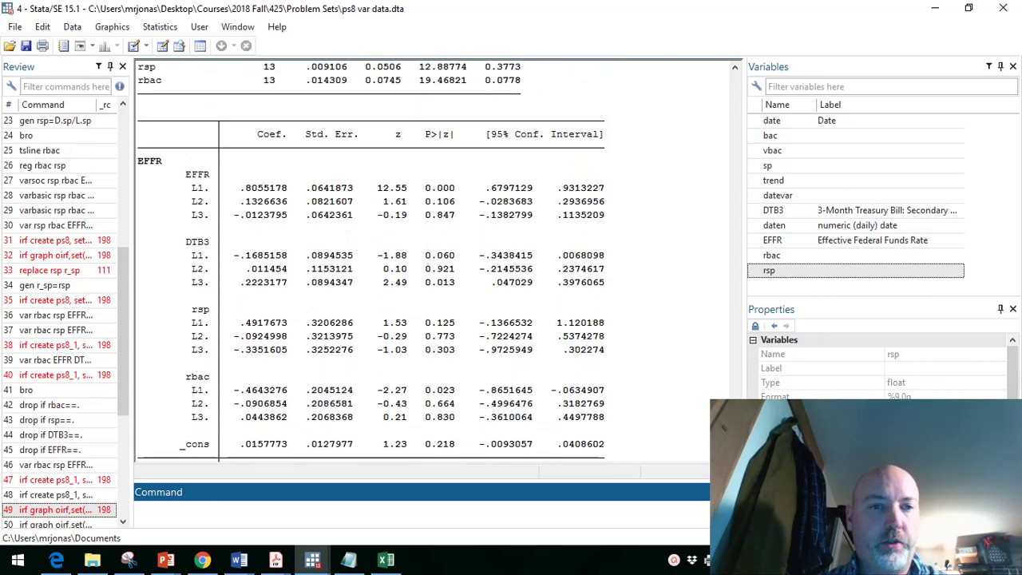
pyautogui.scroll(1, 413, 313)
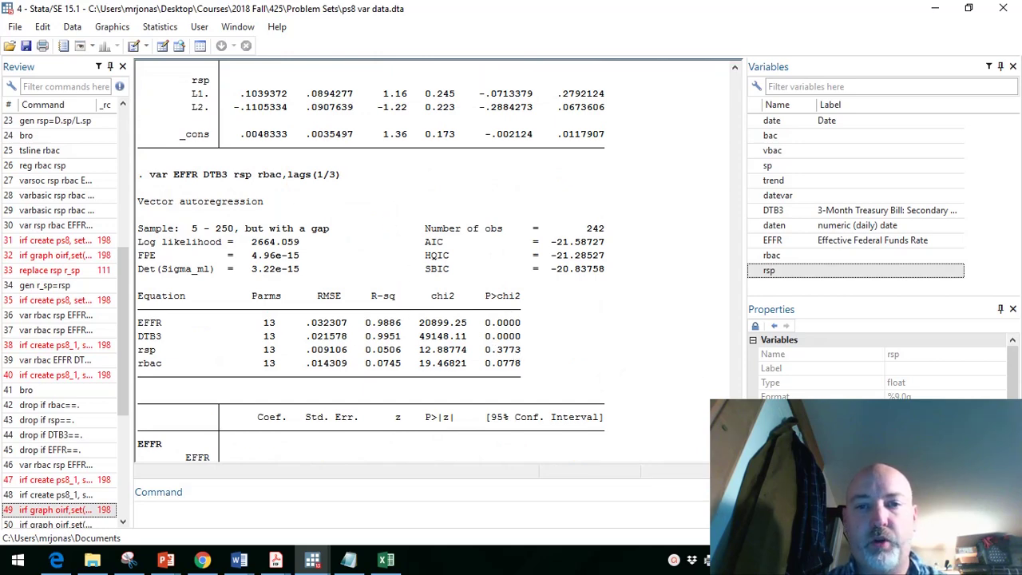
pyautogui.scroll(-20, 371, 262)
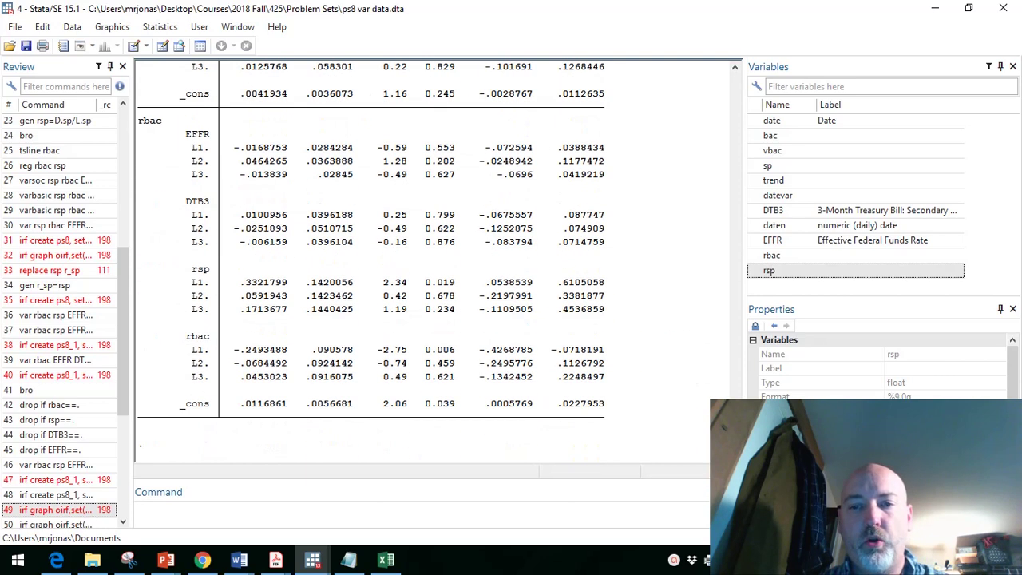
pyautogui.click(412, 522)
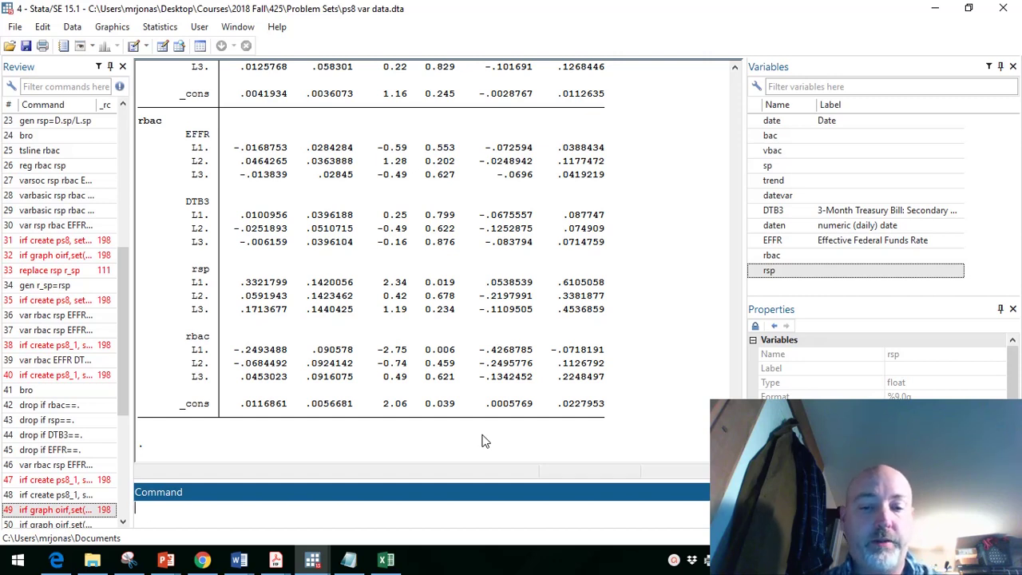
# Run irf create capm, set(capm,replace) to create and activate capm.irf
pyautogui.write('irf')
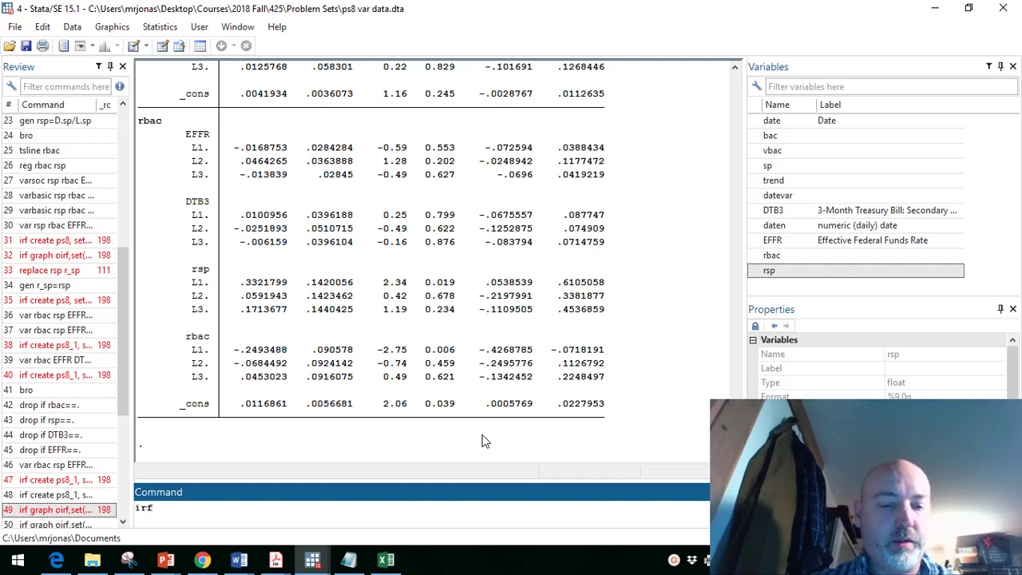
pyautogui.write(' create ')
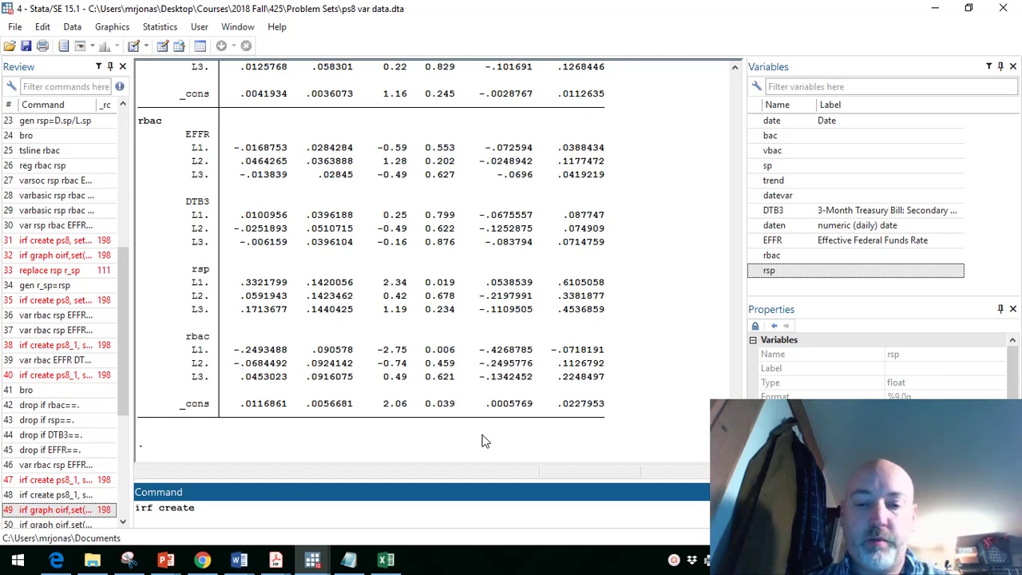
pyautogui.write('capm')
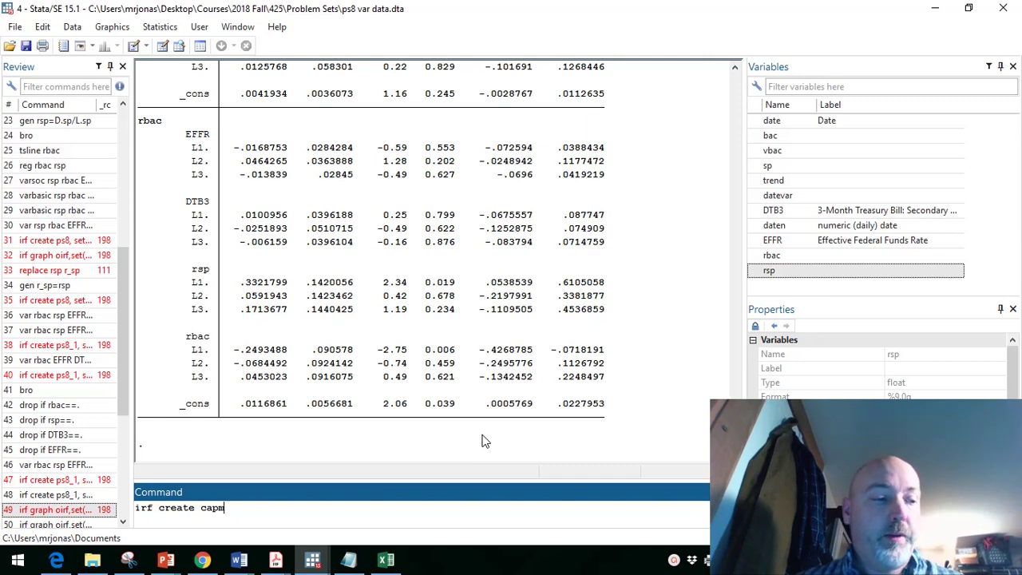
pyautogui.write(', s')
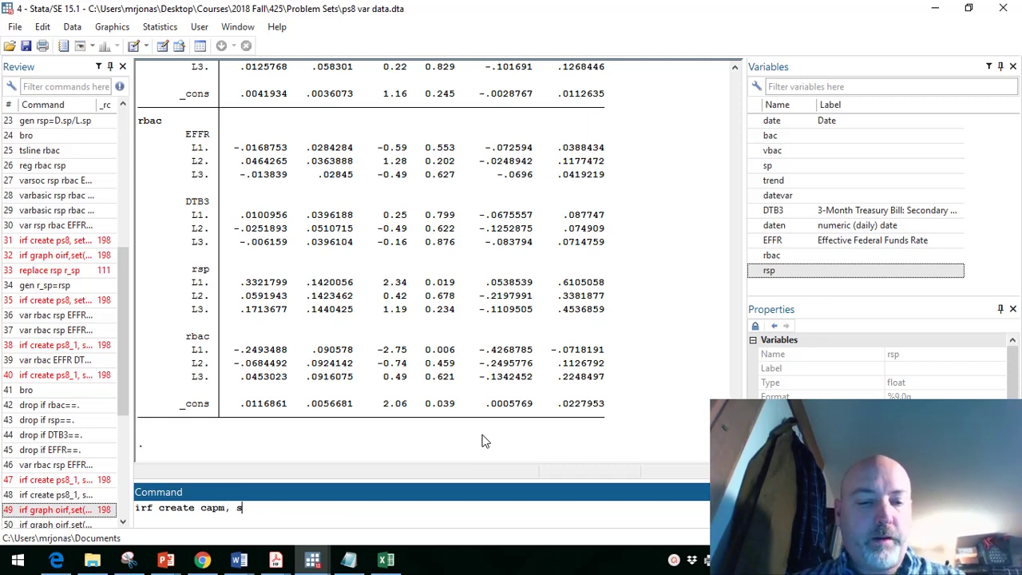
pyautogui.write('et(capm,r')
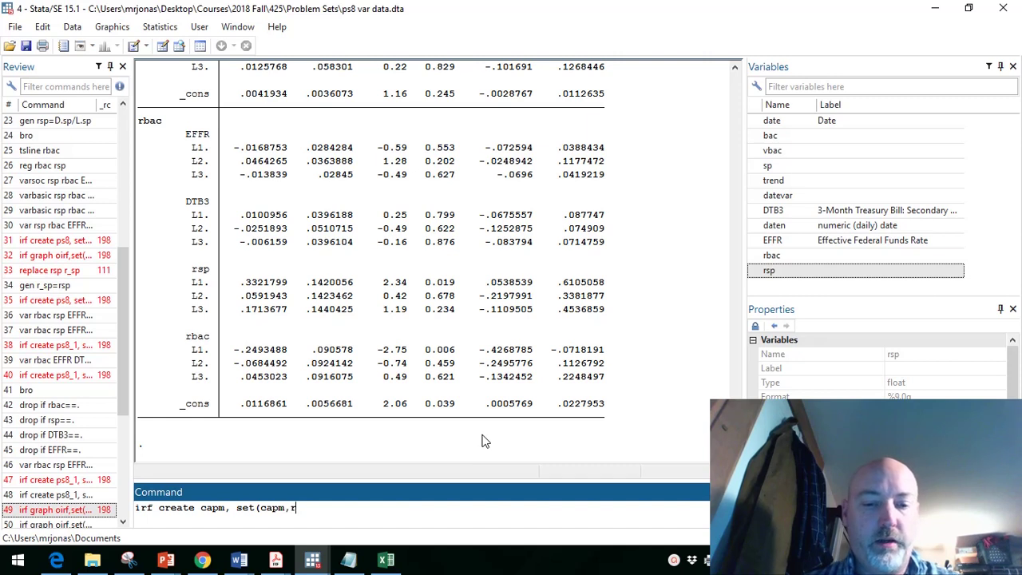
pyautogui.write('eplace)')
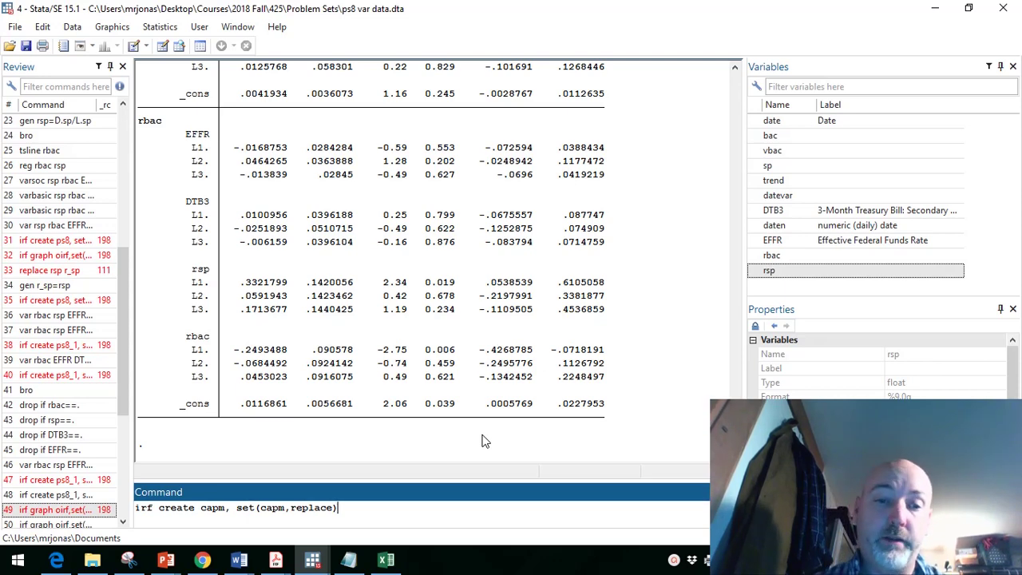
pyautogui.press('Return')
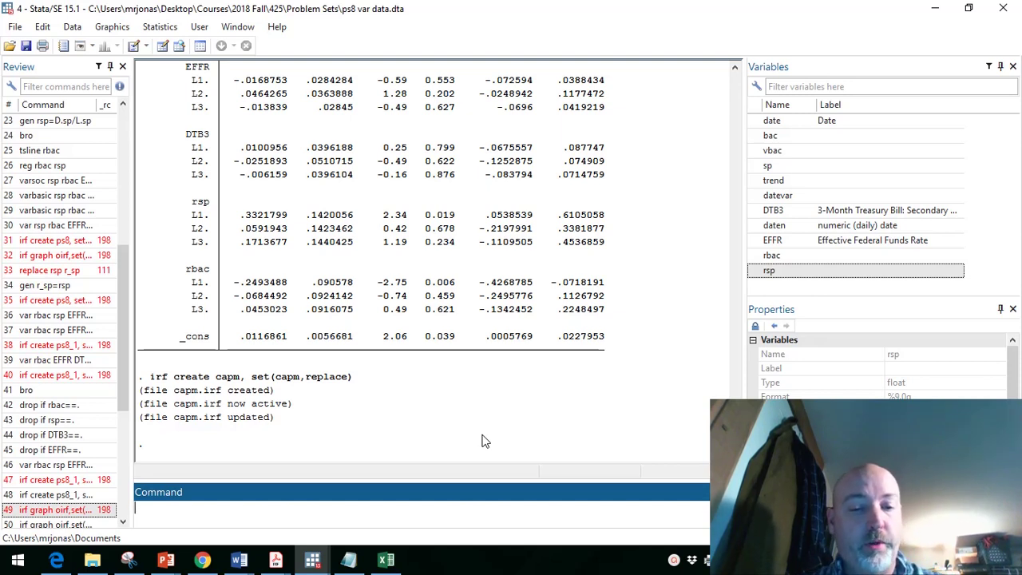
# Begin the command irf graph oirf, set(capm) irf(capm) impulse( in the Command window
pyautogui.write('ir')
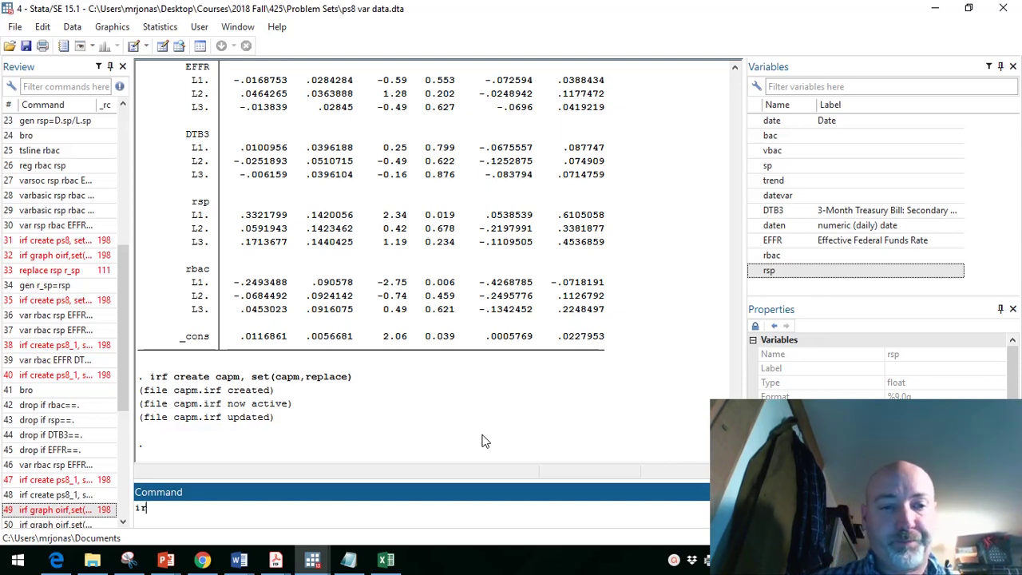
pyautogui.write('f')
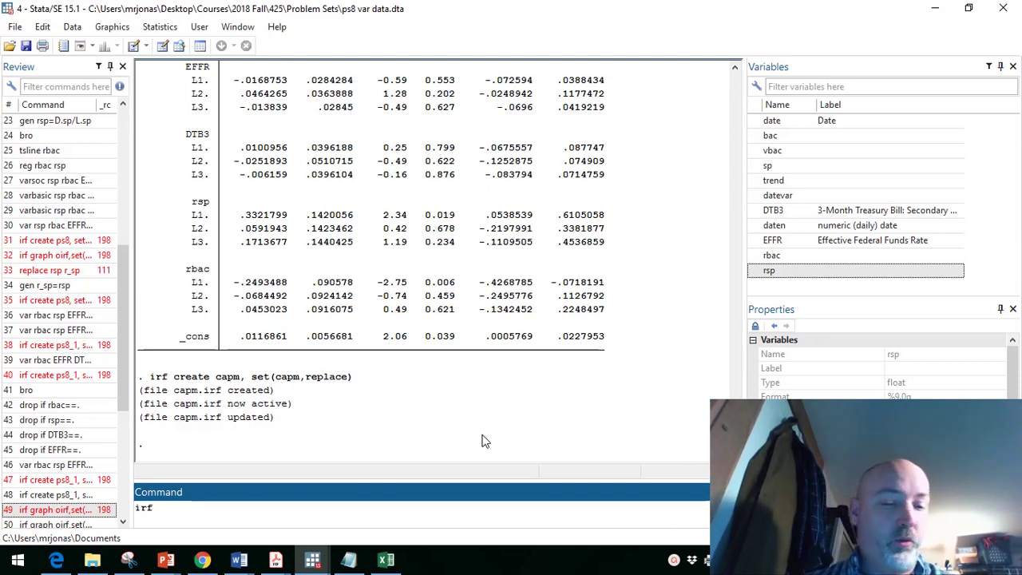
pyautogui.write('graph')
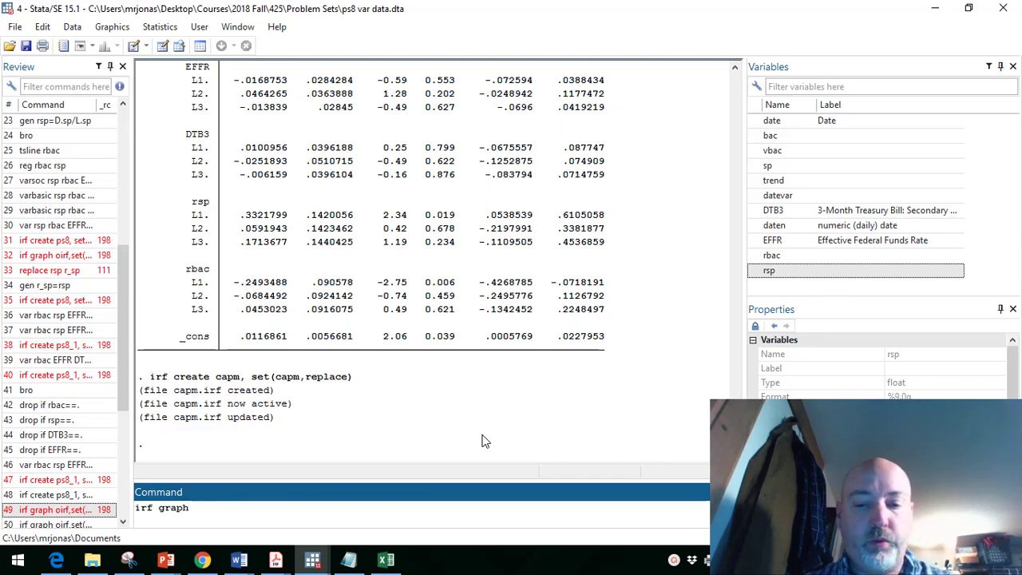
pyautogui.write(' oi')
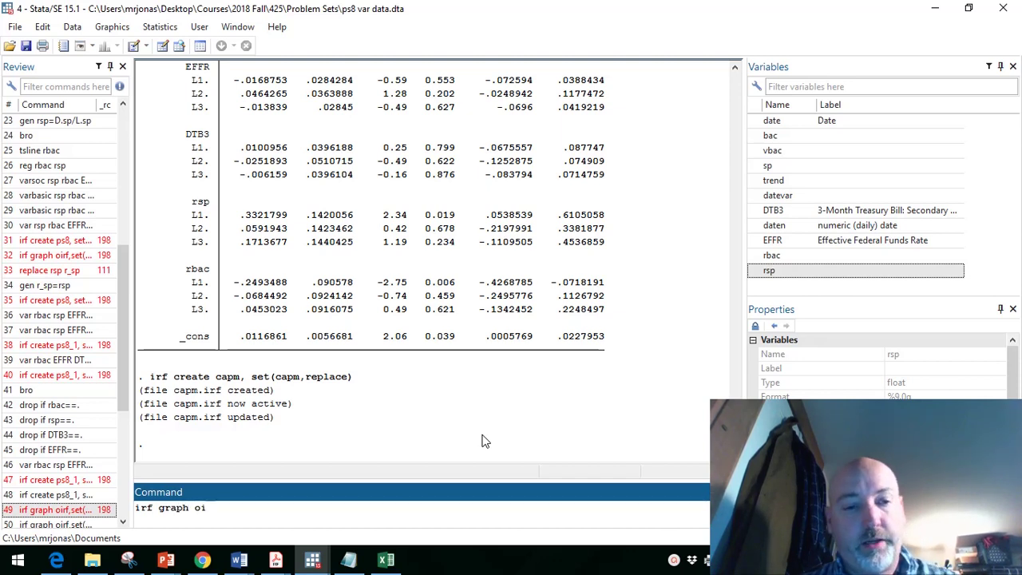
pyautogui.write('rf')
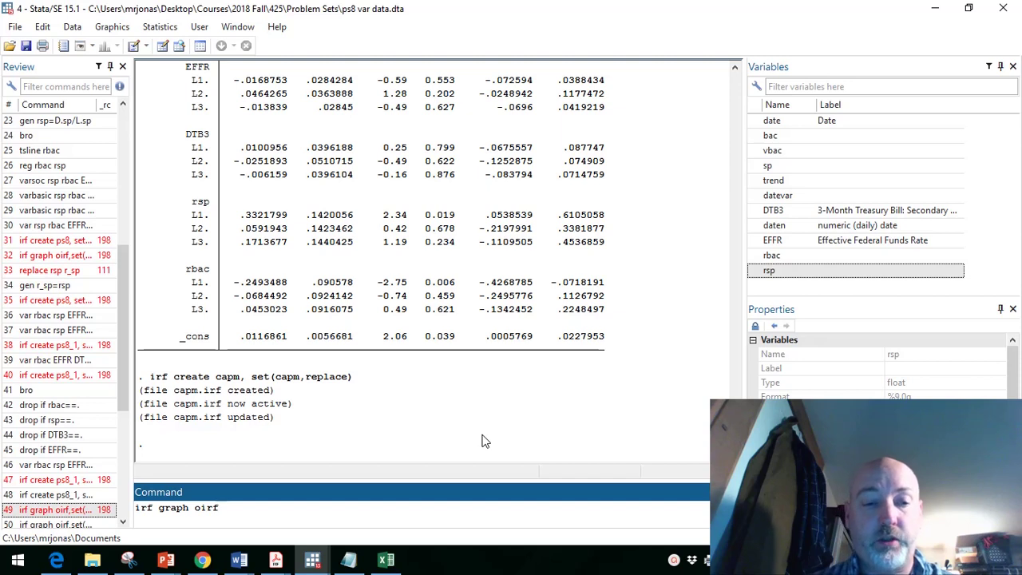
pyautogui.write(', set(')
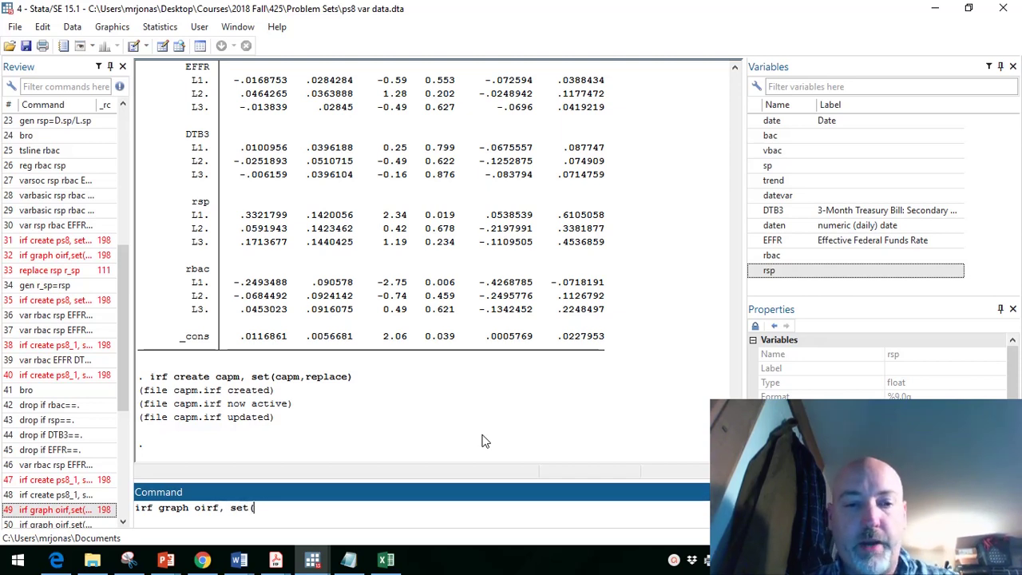
pyautogui.write('capm')
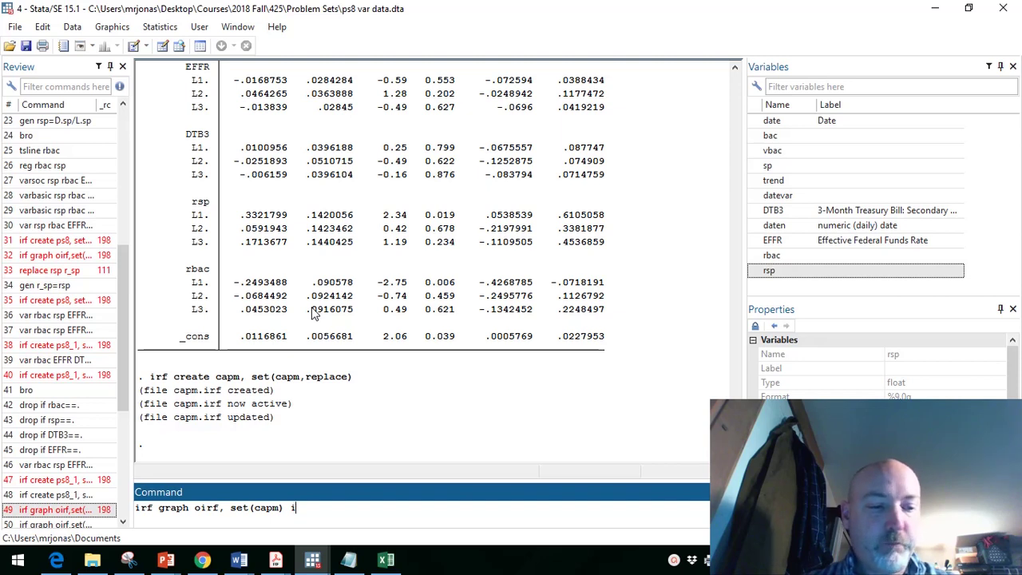
pyautogui.write('irf(')
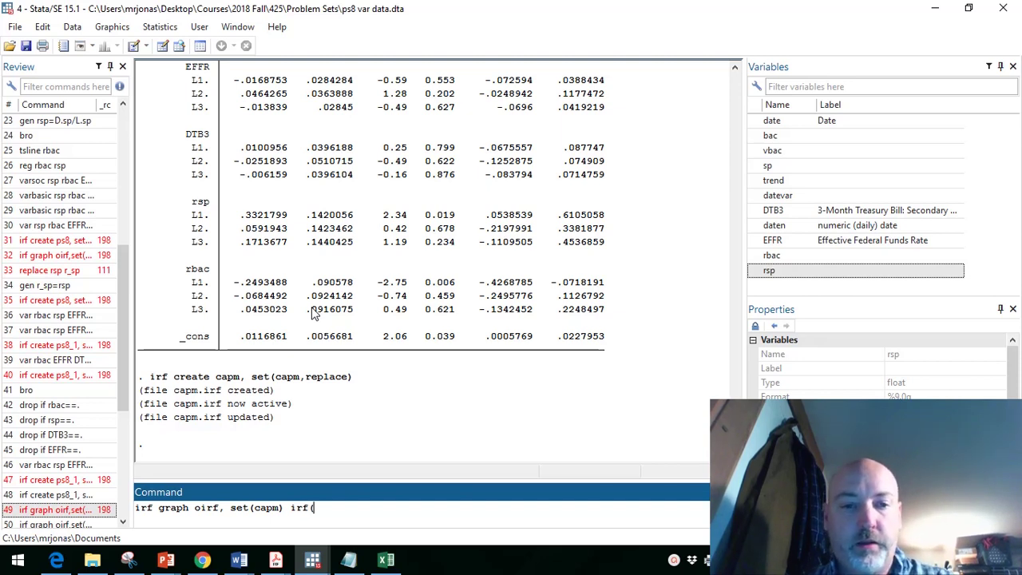
pyautogui.write('capm)')
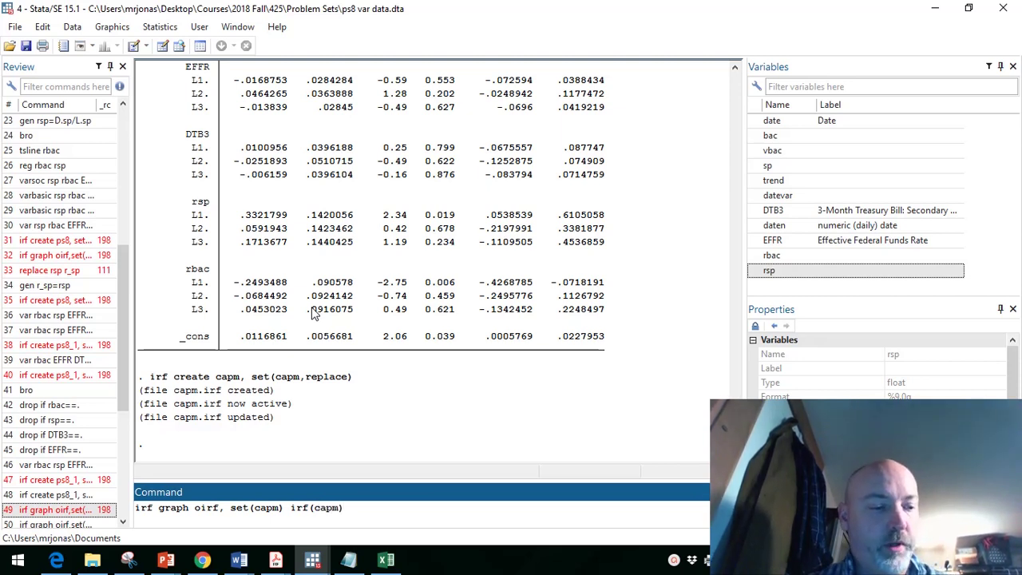
pyautogui.write(' imp')
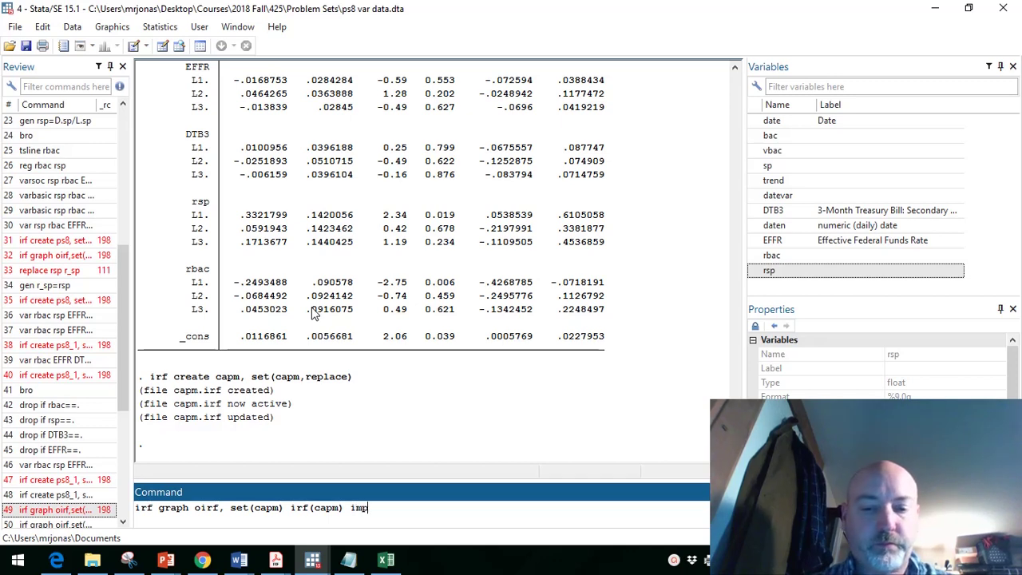
pyautogui.write('ulse(')
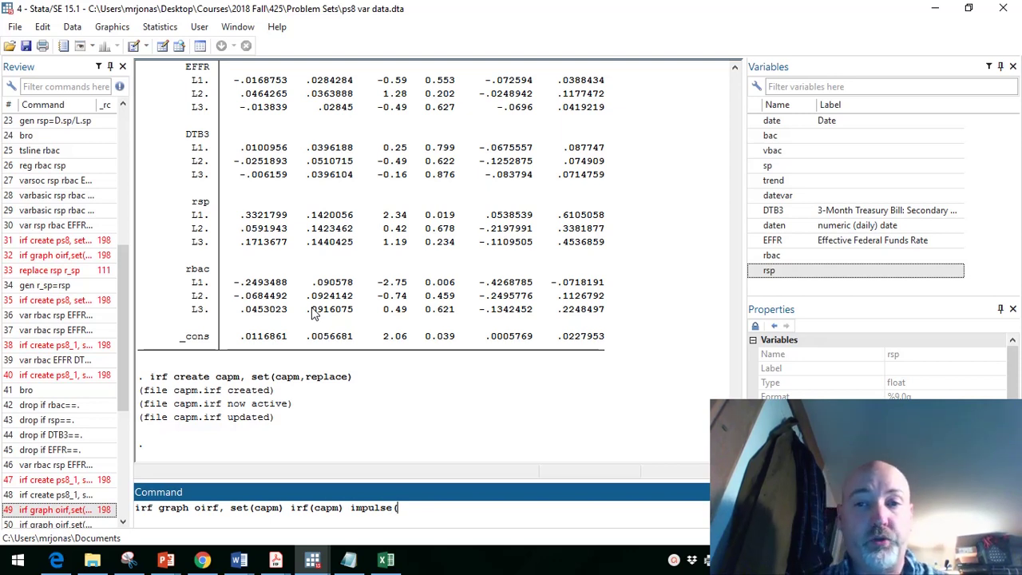
# Graph the orthogonalized response of rbac to DTB3, EFFR and rsp with yline(0)
pyautogui.doubleClick(775, 212)
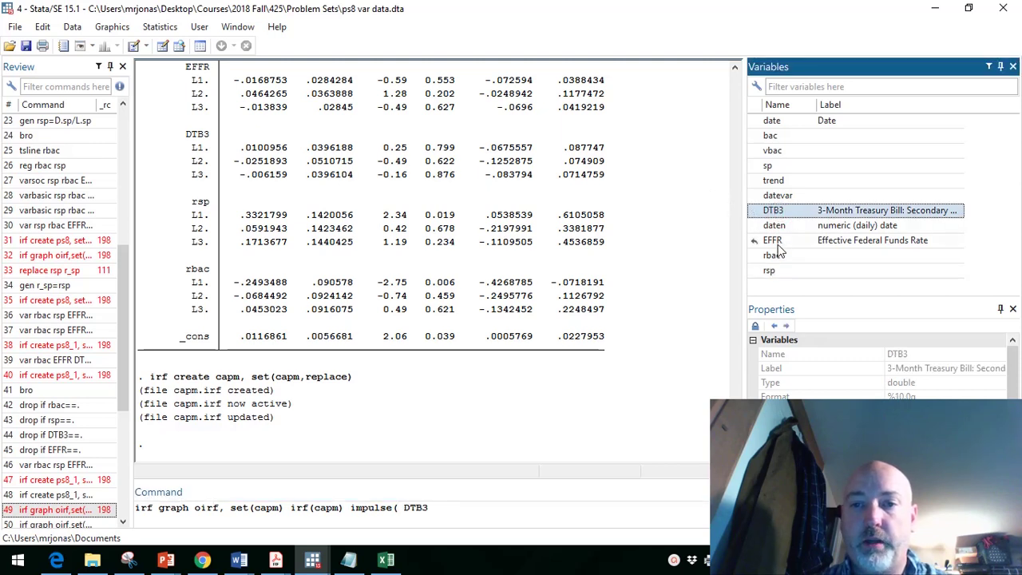
pyautogui.doubleClick(776, 242)
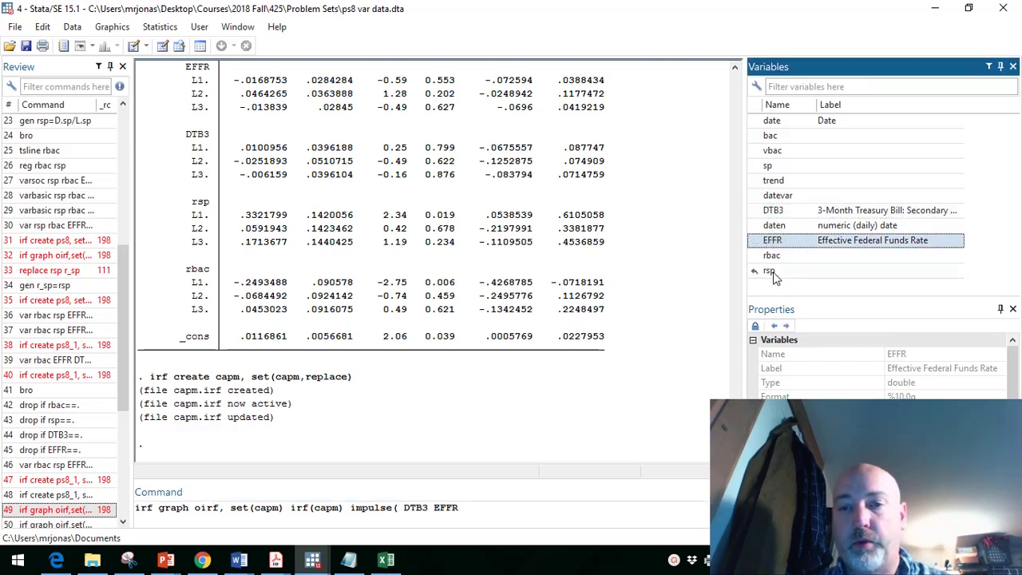
pyautogui.doubleClick(771, 272)
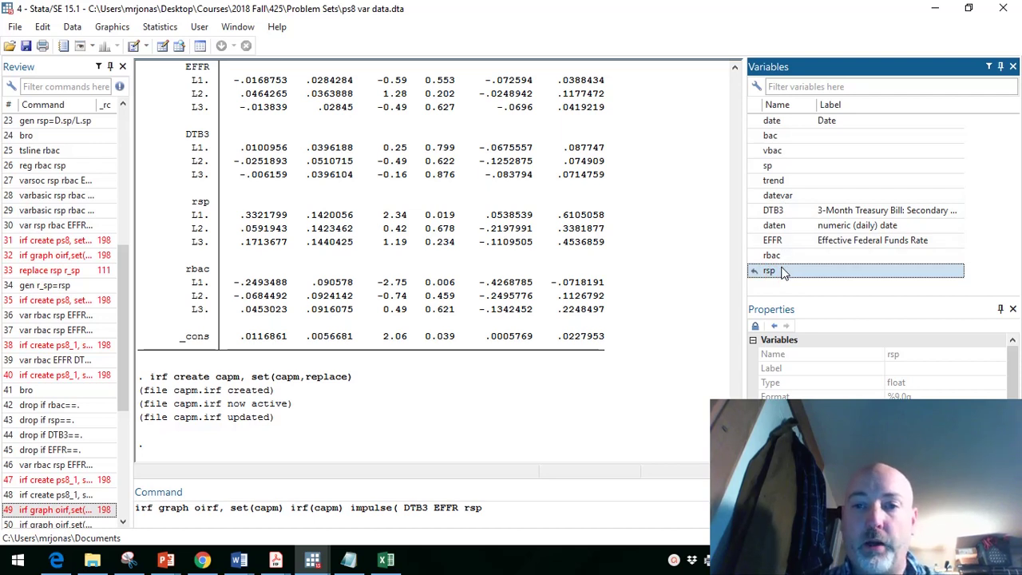
pyautogui.click(495, 508)
pyautogui.write(')')
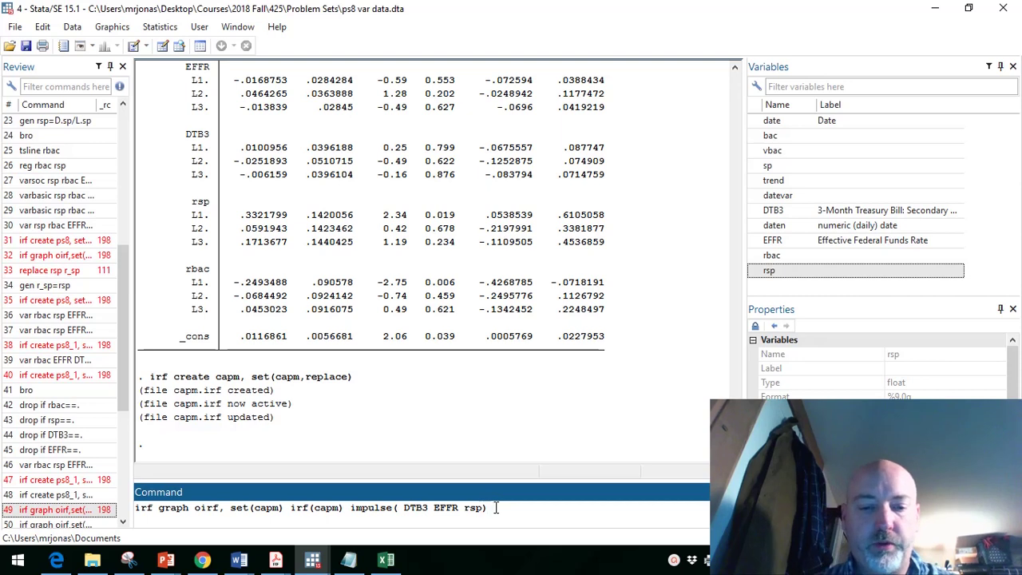
pyautogui.write(' response(')
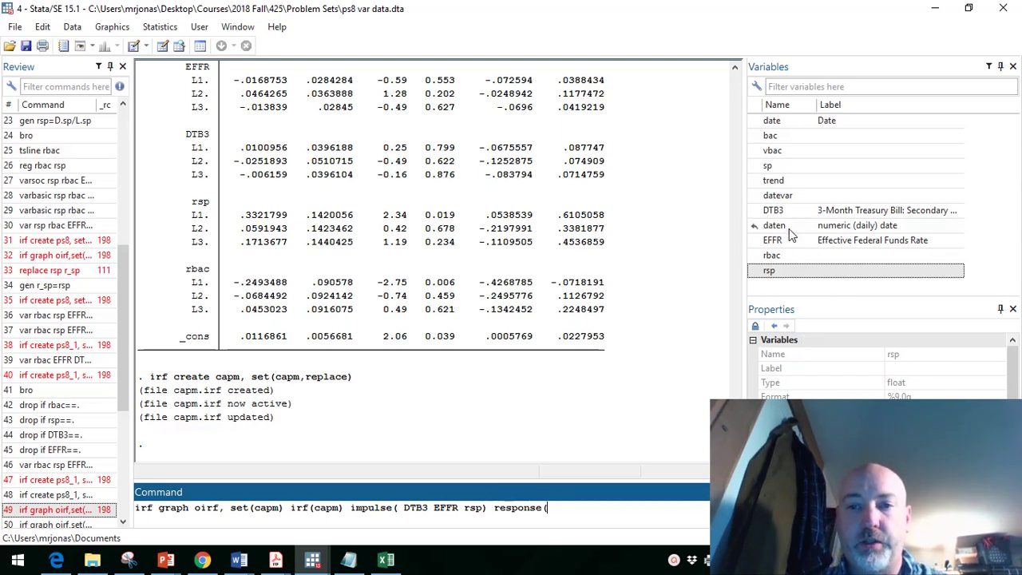
pyautogui.doubleClick(771, 256)
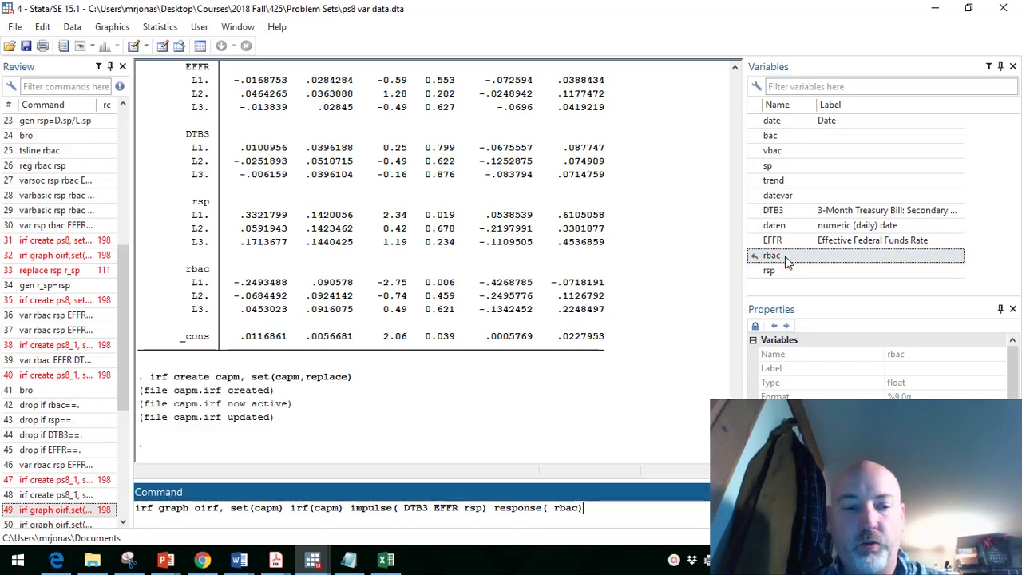
pyautogui.write(') yline')
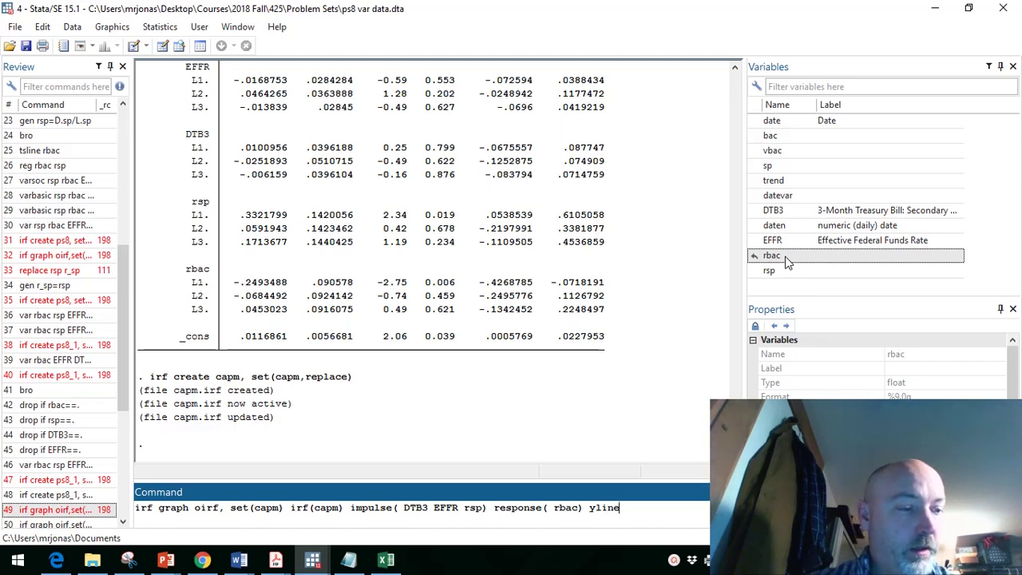
pyautogui.write('(0)')
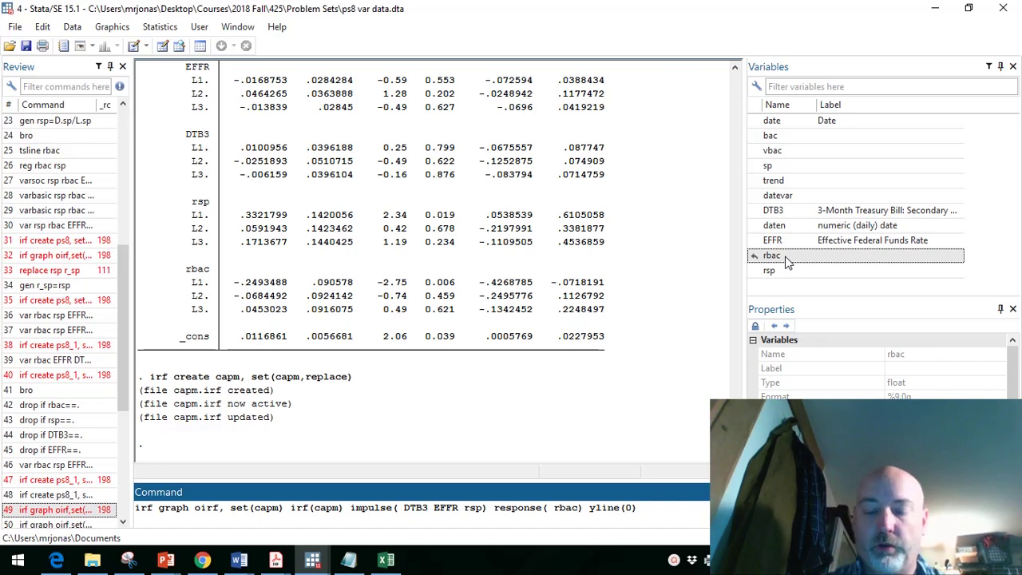
pyautogui.press('Return')
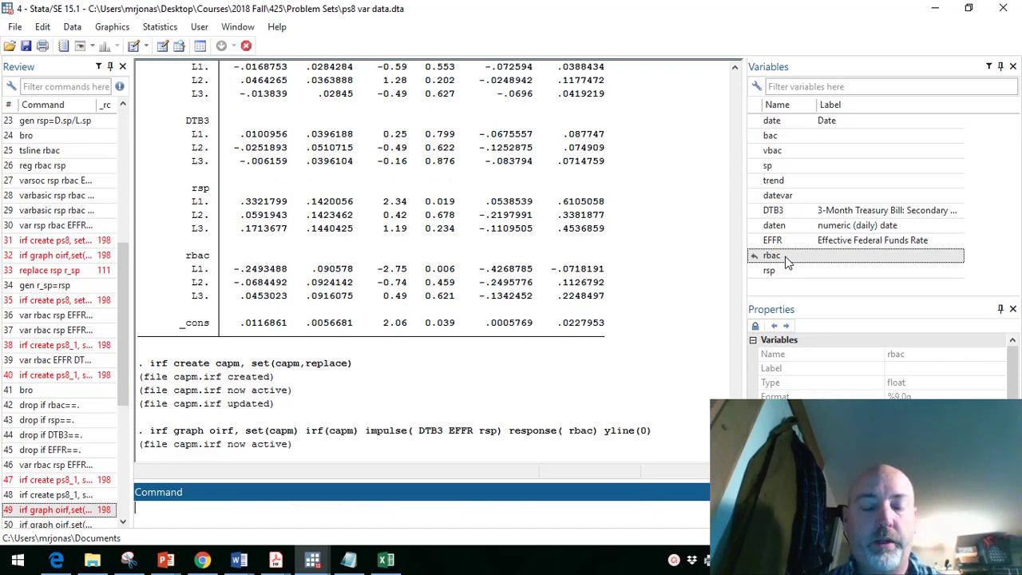